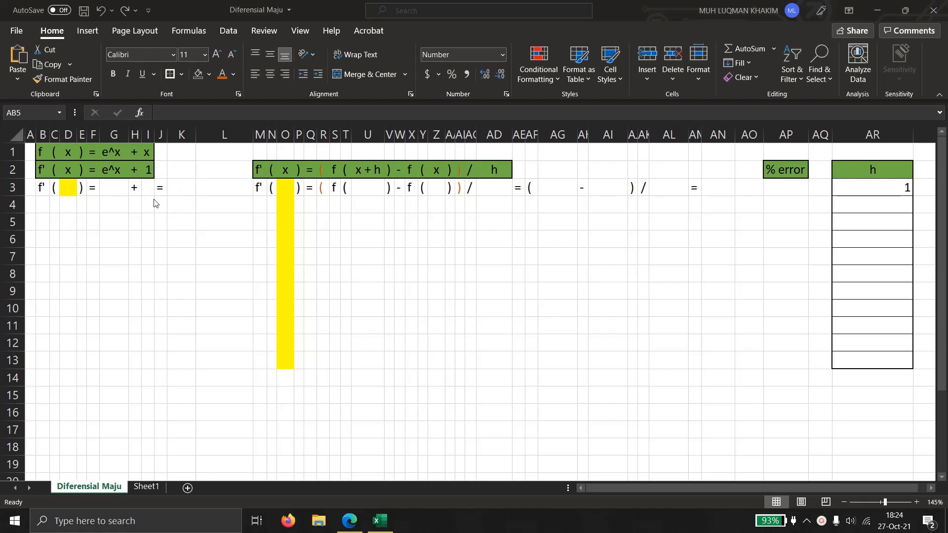
Examine the definitions of f(x) and its derivative f'(x) in rows 1 and 2.
{"action": "left_click", "coordinate": [211, 252]}
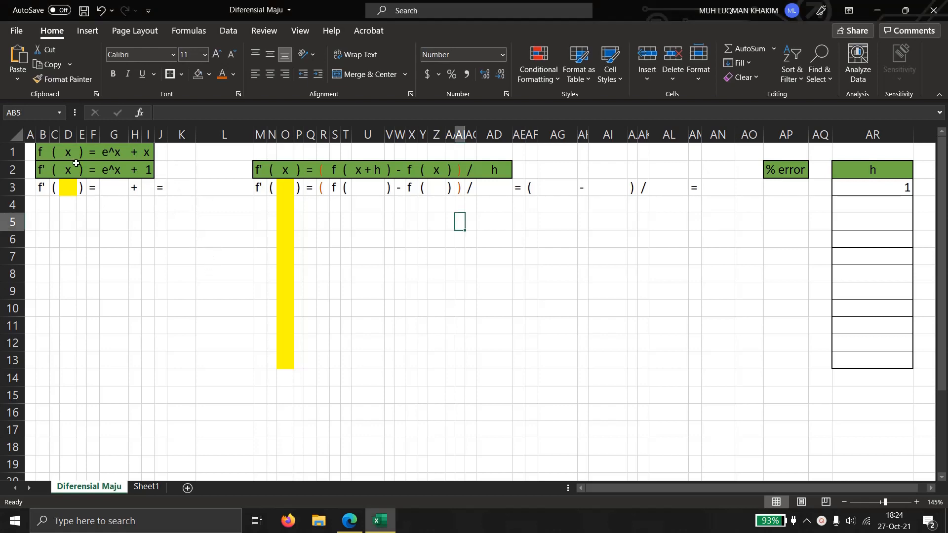
{"action": "left_click_drag", "start_coordinate": [44, 151], "coordinate": [94, 147]}
{"action": "left_click", "coordinate": [105, 148]}
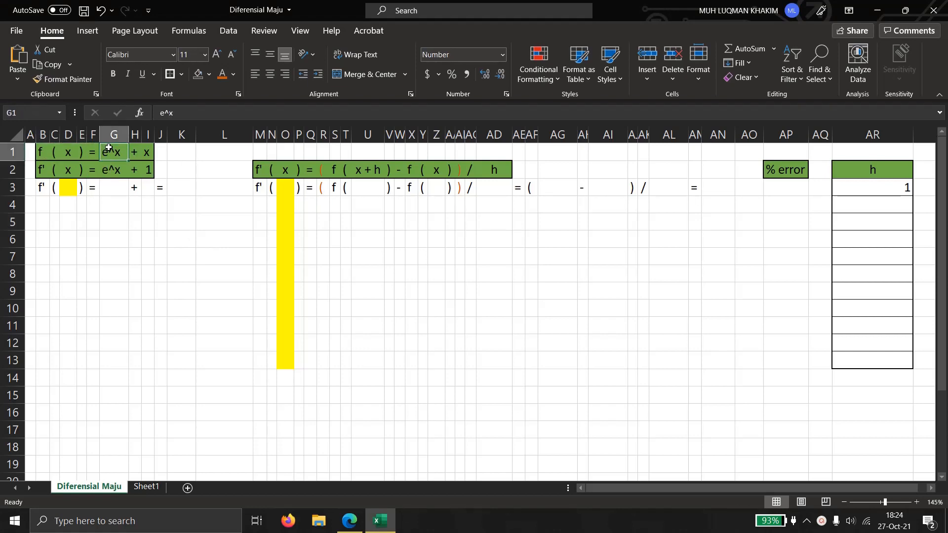
{"action": "left_click", "coordinate": [135, 152]}
{"action": "left_click", "coordinate": [148, 153]}
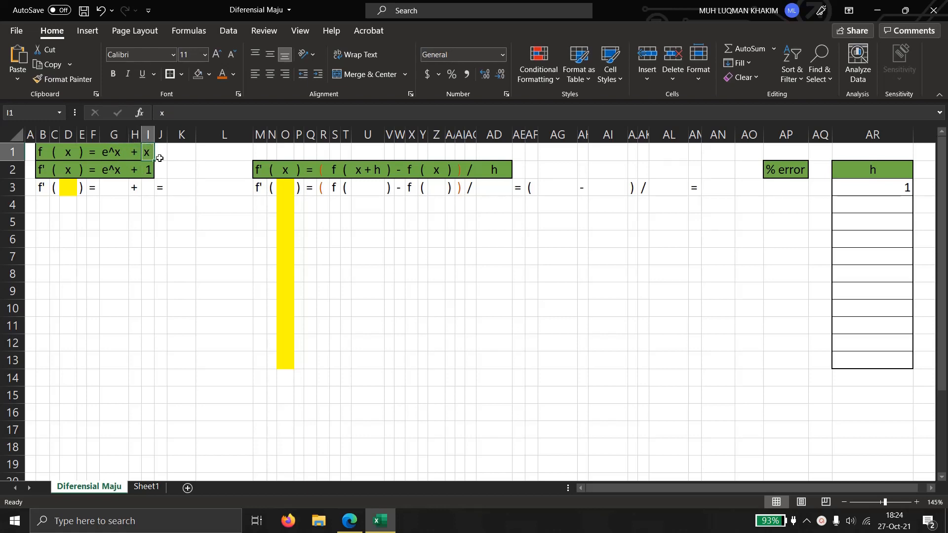
{"action": "left_click", "coordinate": [160, 157]}
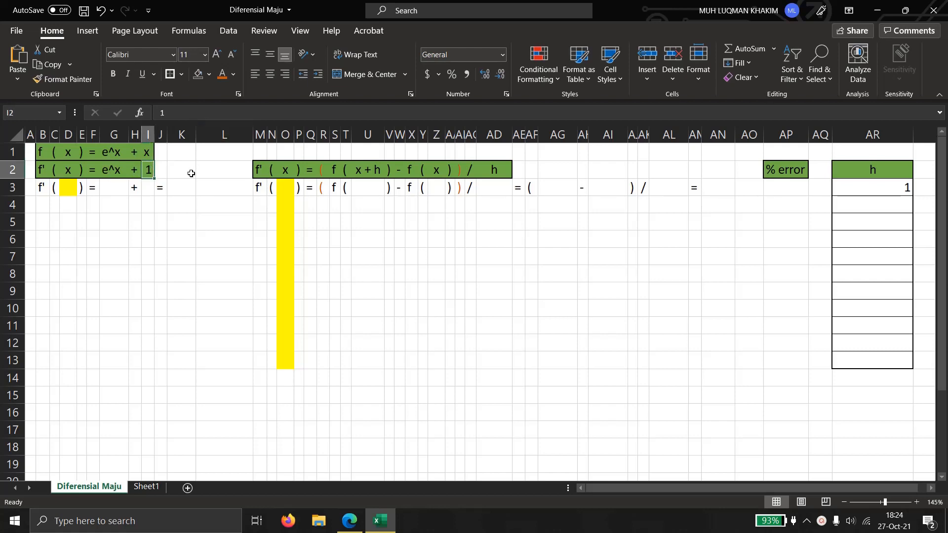
{"action": "left_click", "coordinate": [191, 173]}
{"action": "left_click", "coordinate": [161, 198]}
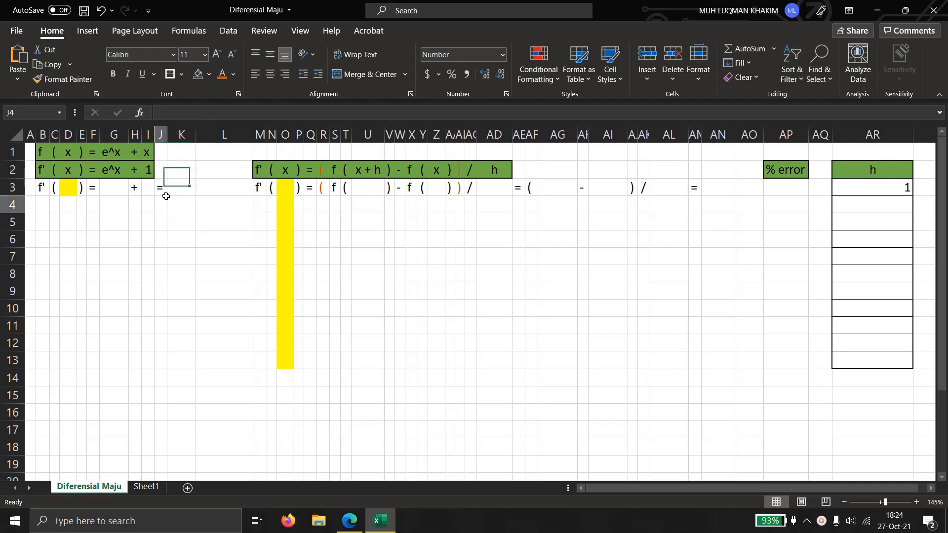
Enter -1 as the x value of the exact derivative in cell D3.
{"action": "left_click", "coordinate": [66, 186]}
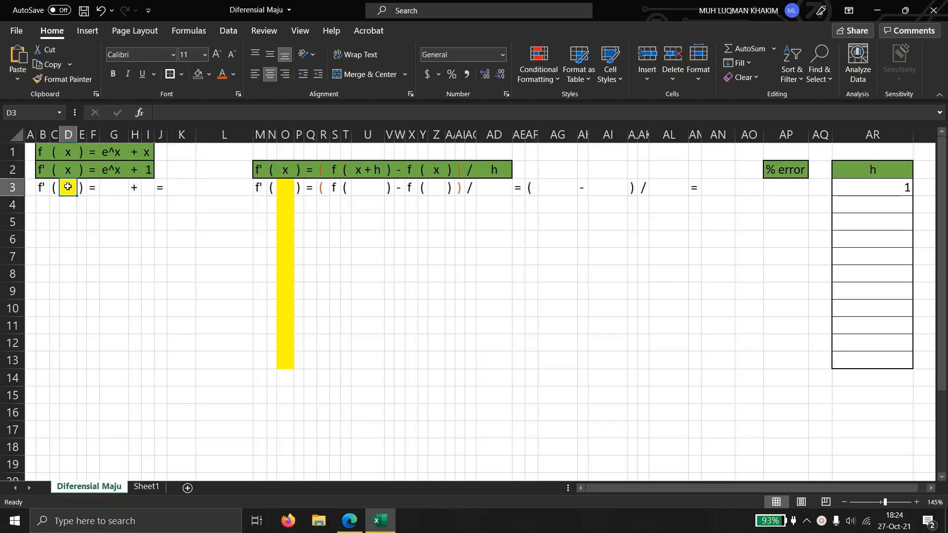
{"action": "type", "text": "-1"}
{"action": "left_click", "coordinate": [80, 218]}
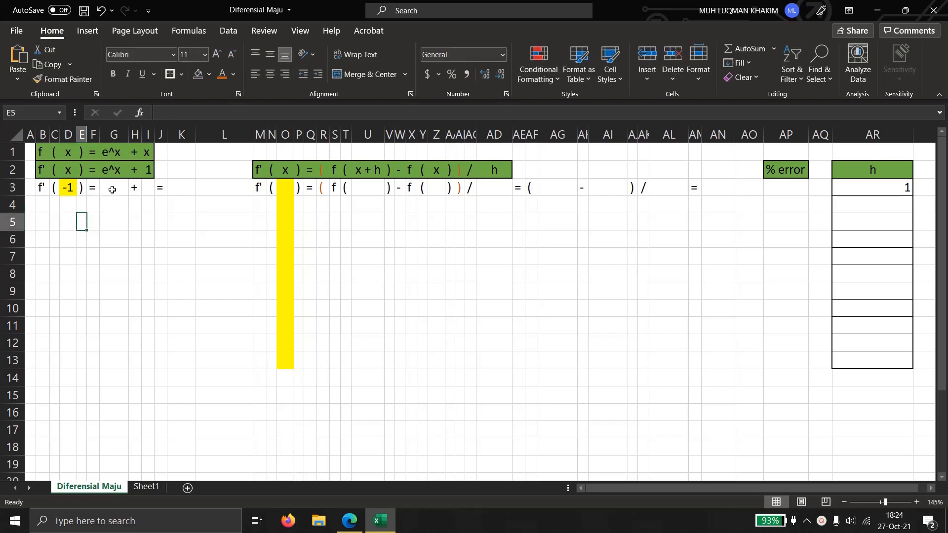
Calculate the e^x term in G3 with =EXP(D3) and enter 1 as the constant term in I3.
{"action": "left_click", "coordinate": [112, 190]}
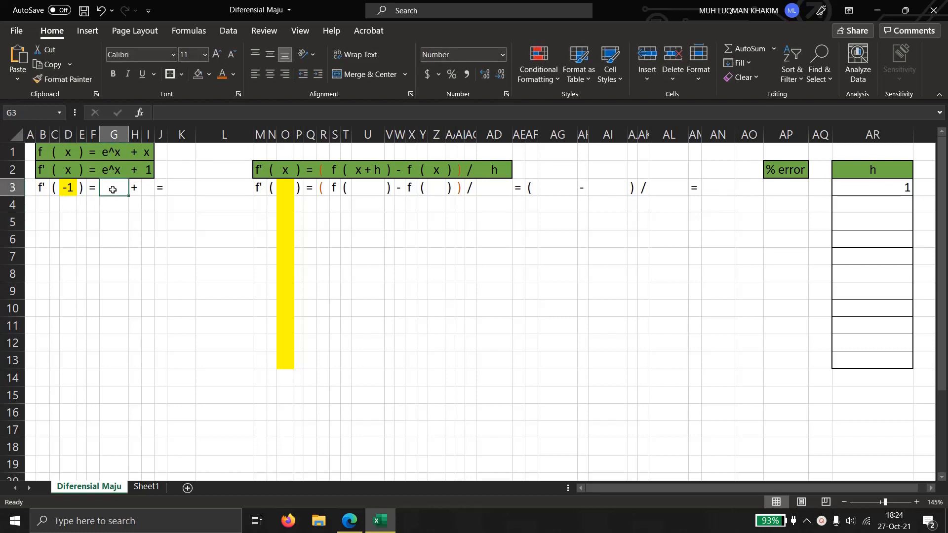
{"action": "type", "text": "="}
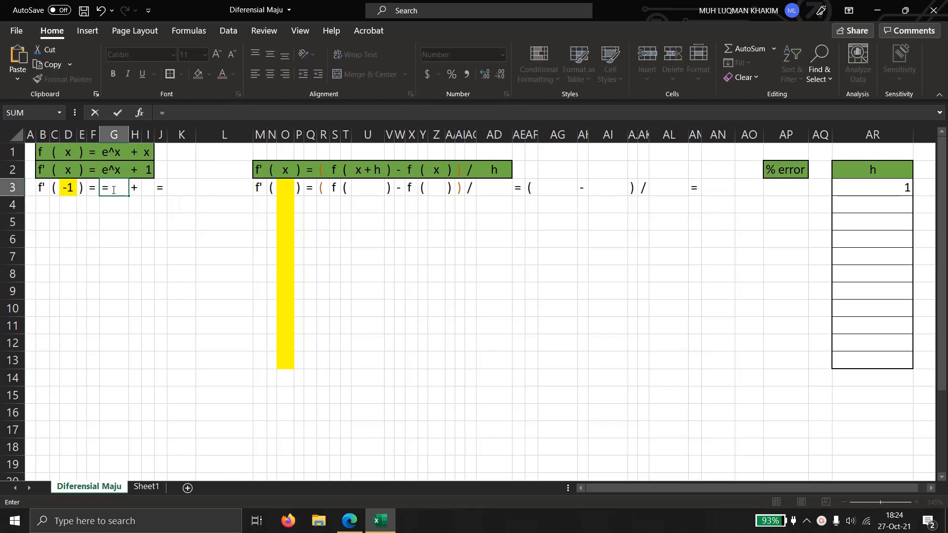
{"action": "type", "text": "ex"}
{"action": "double_click", "coordinate": [127, 214]}
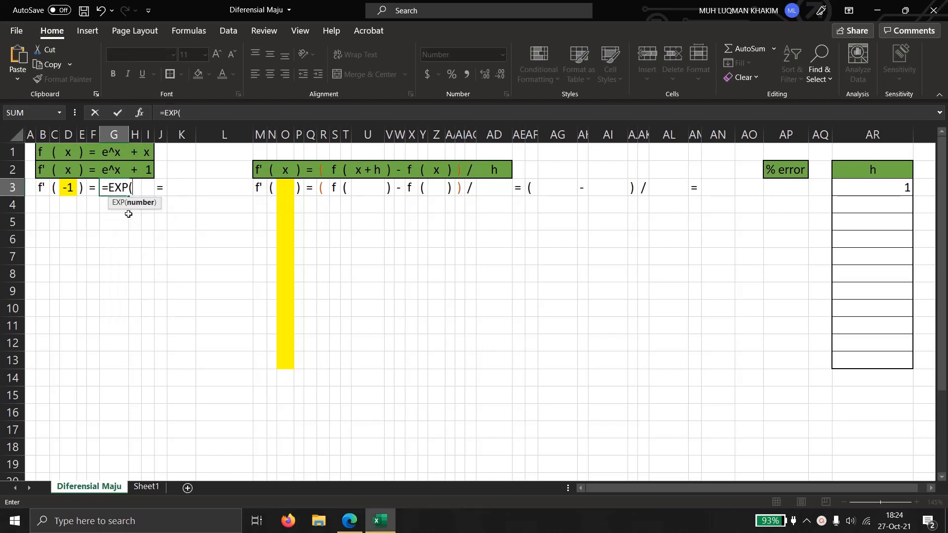
{"action": "left_click", "coordinate": [69, 187]}
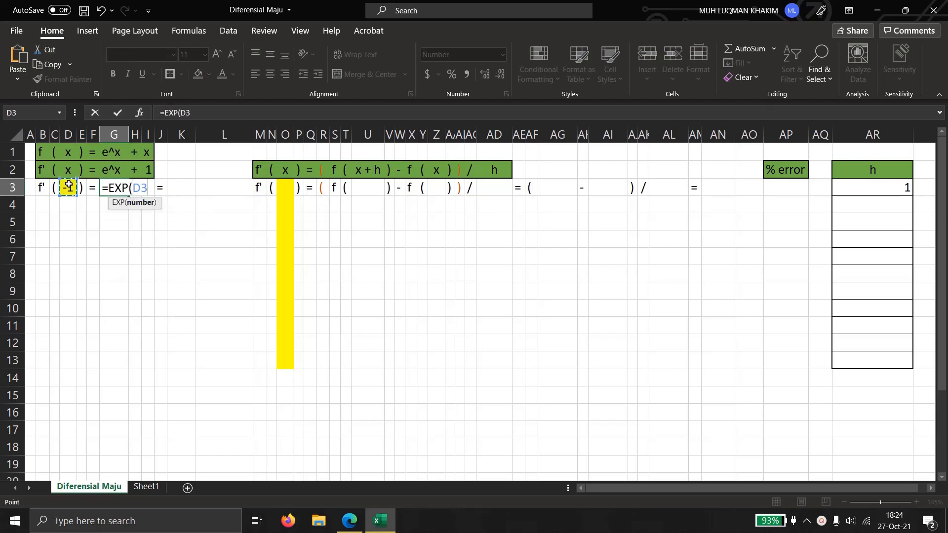
{"action": "key", "text": "Return"}
{"action": "left_click", "coordinate": [142, 188]}
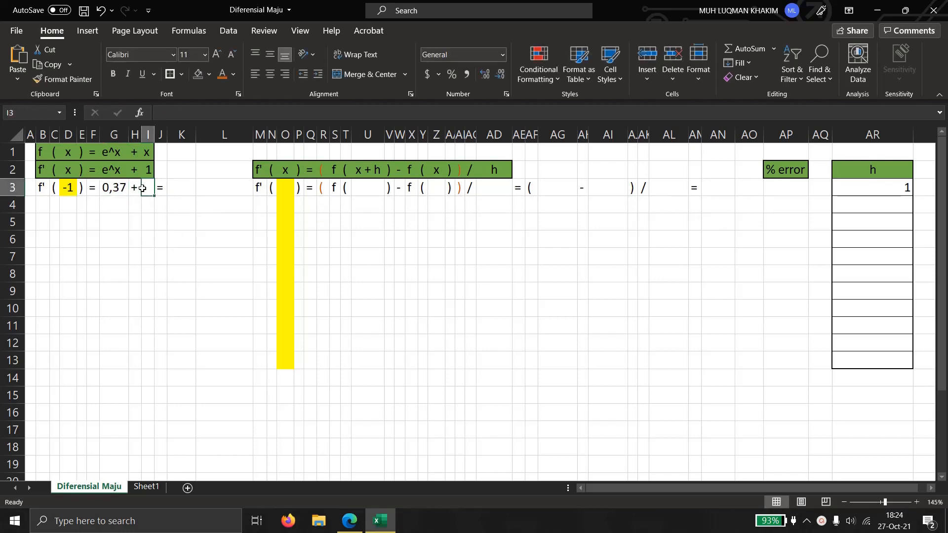
{"action": "type", "text": "1"}
{"action": "key", "text": "Return"}
{"action": "left_click", "coordinate": [182, 188]}
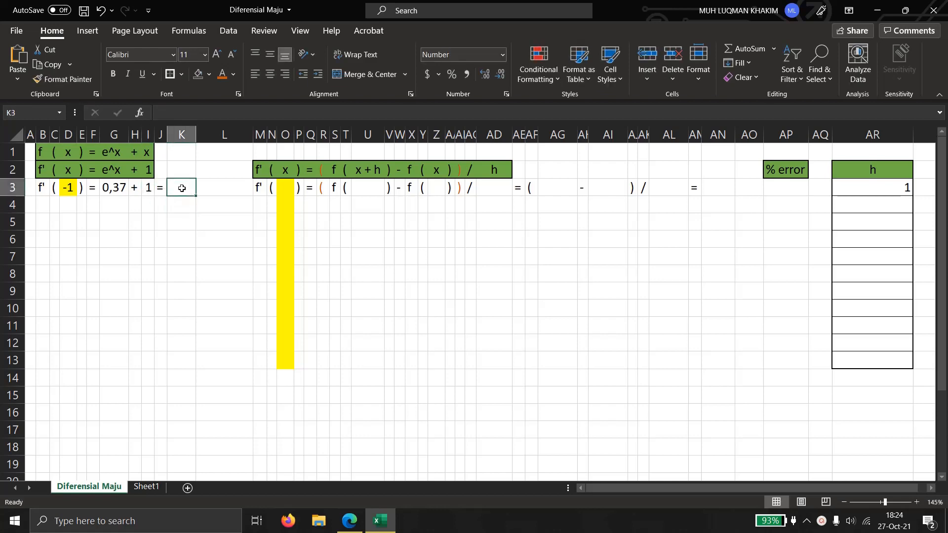
{"action": "type", "text": "="}
{"action": "left_click", "coordinate": [117, 187]}
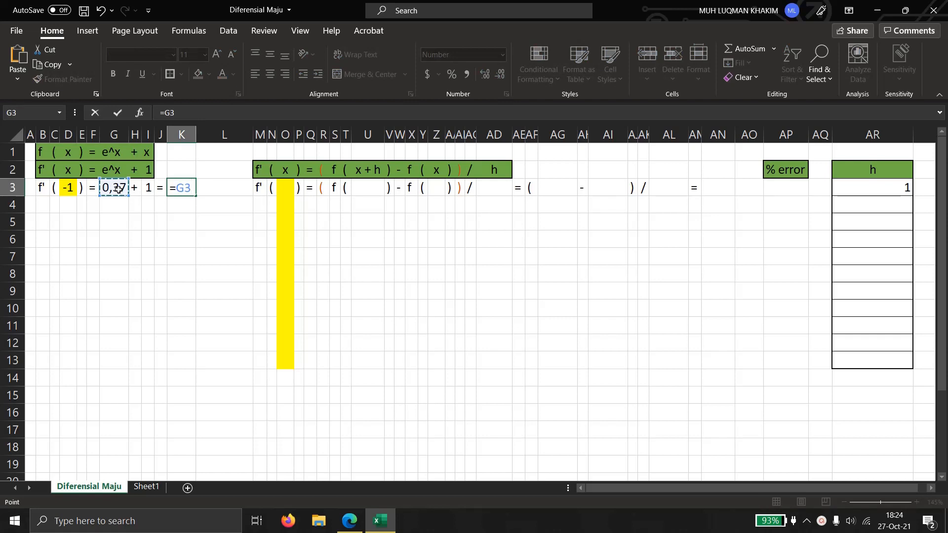
{"action": "key", "text": "F9"}
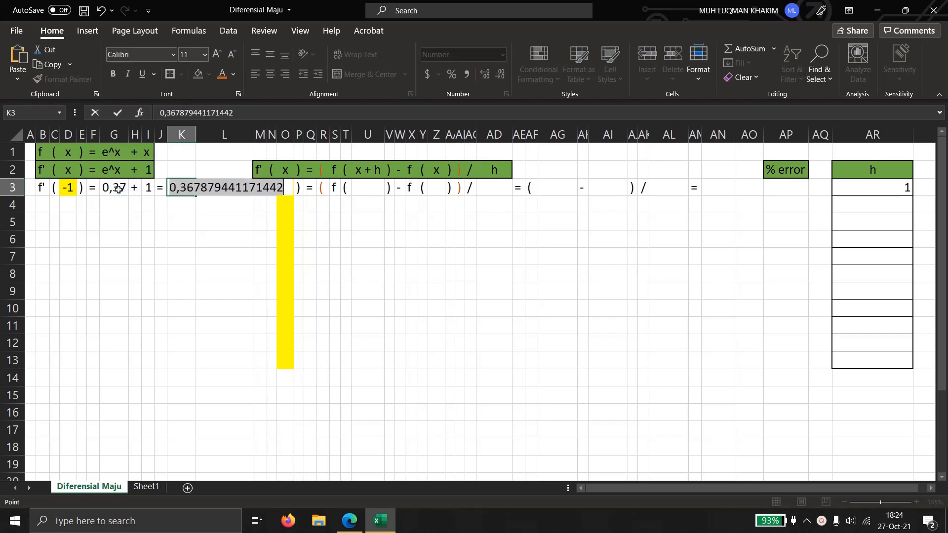
{"action": "left_click_drag", "start_coordinate": [238, 114], "coordinate": [109, 102]}
Calculate the exact derivative in K3 by adding the two terms with =G3+I3.
{"action": "type", "text": "="}
{"action": "left_click", "coordinate": [114, 188]}
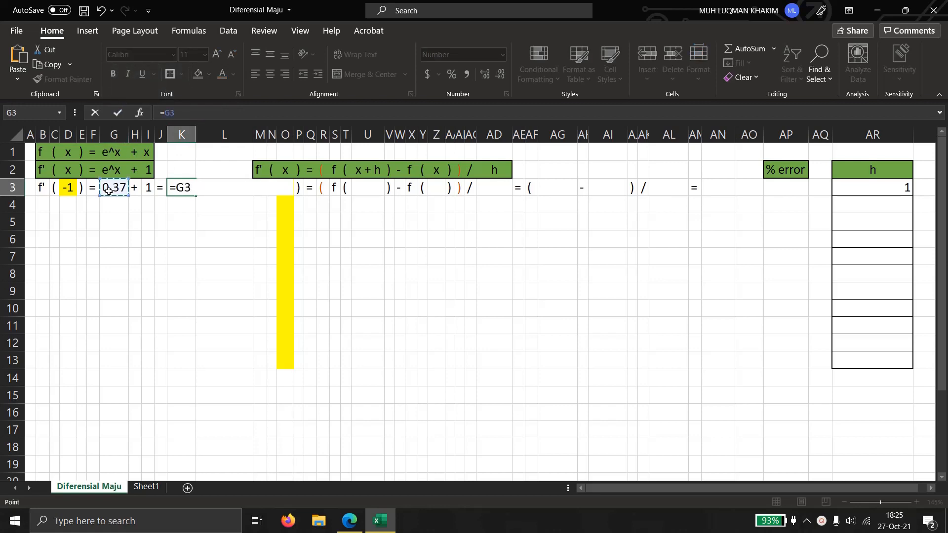
{"action": "type", "text": "+"}
{"action": "left_click", "coordinate": [150, 187]}
{"action": "key", "text": "Return"}
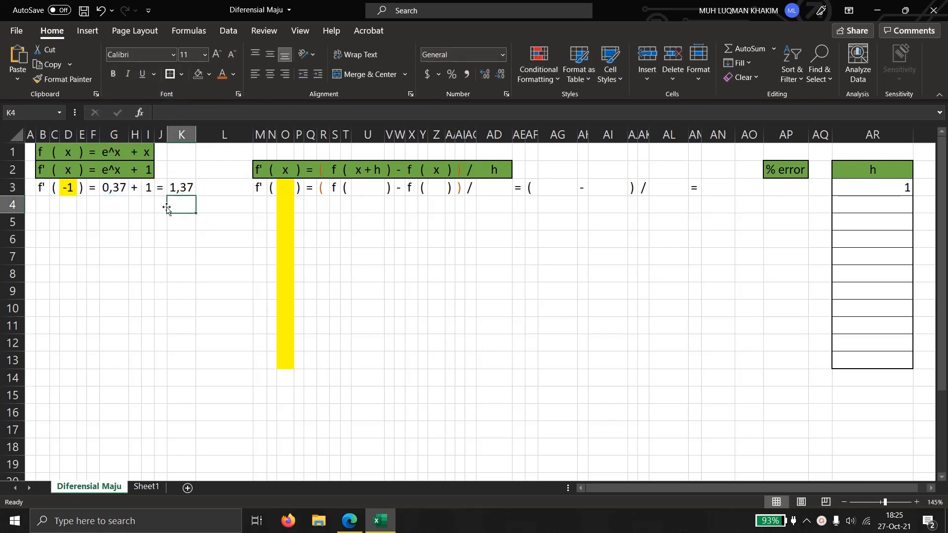
{"action": "left_click", "coordinate": [192, 183]}
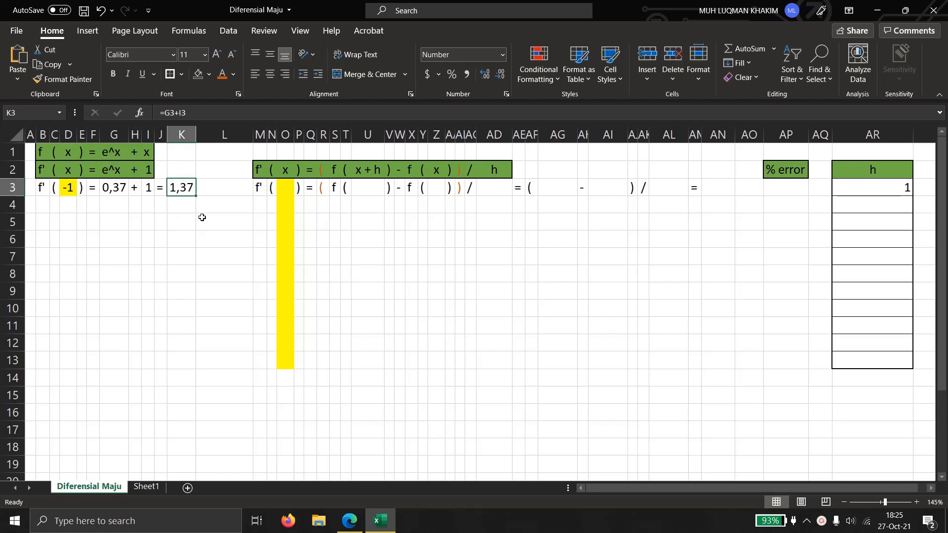
{"action": "left_click", "coordinate": [236, 207]}
{"action": "left_click", "coordinate": [408, 245]}
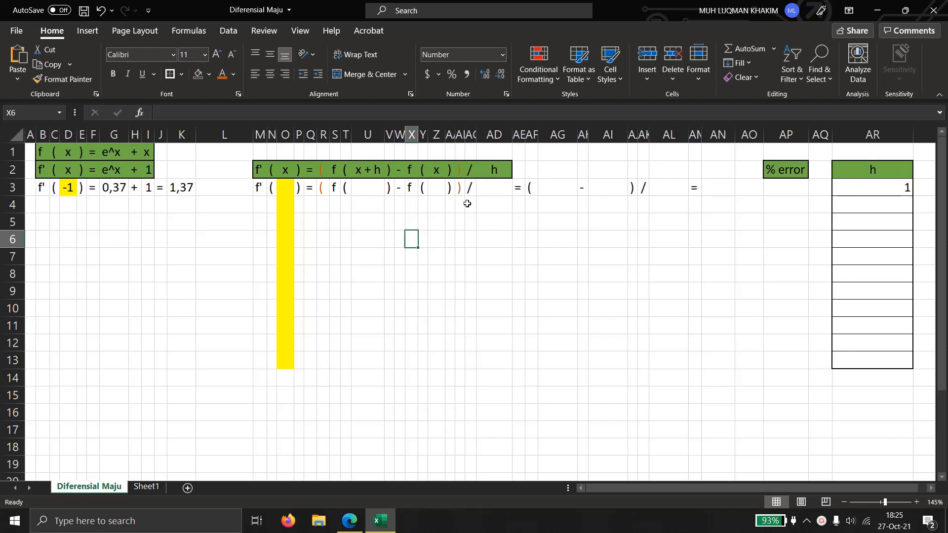
Link the x value of the forward-difference formula in O3 to cell D3.
{"action": "left_click", "coordinate": [280, 187]}
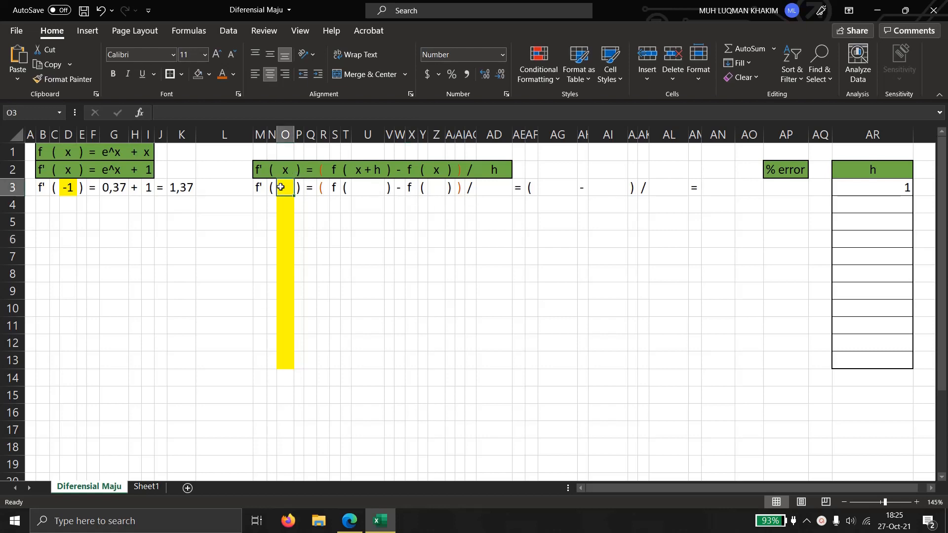
{"action": "type", "text": "="}
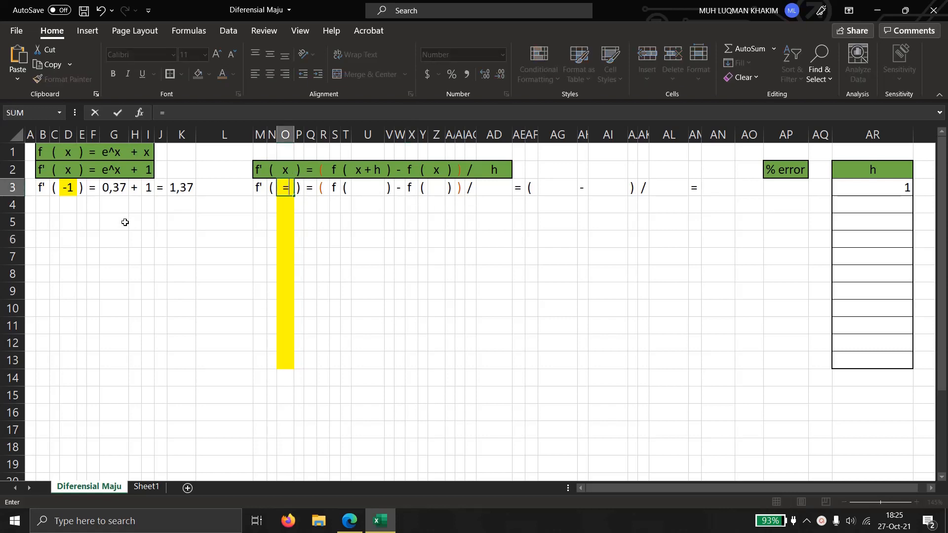
{"action": "left_click", "coordinate": [68, 192]}
{"action": "key", "text": "Return"}
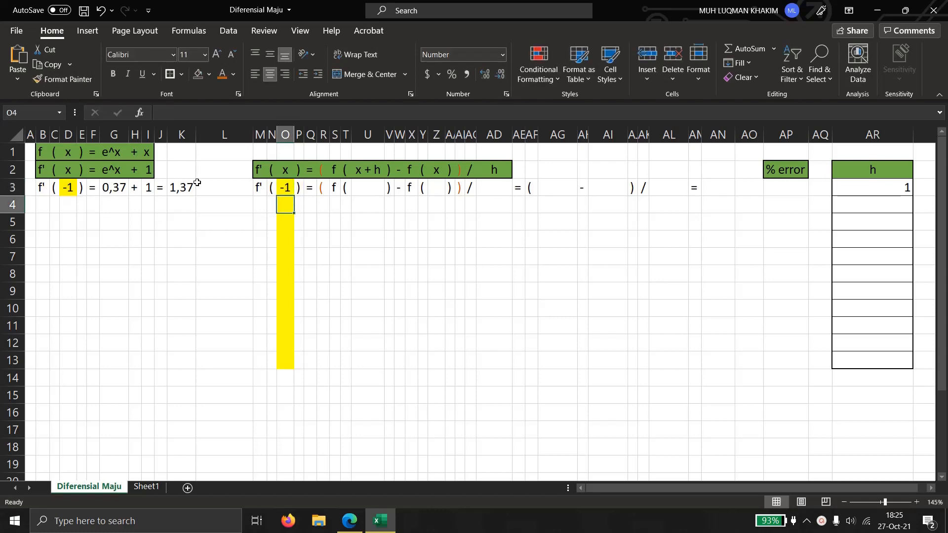
Calculate x+h in U3 by adding the x value and the step size h with =O3+AR3.
{"action": "left_click", "coordinate": [367, 193]}
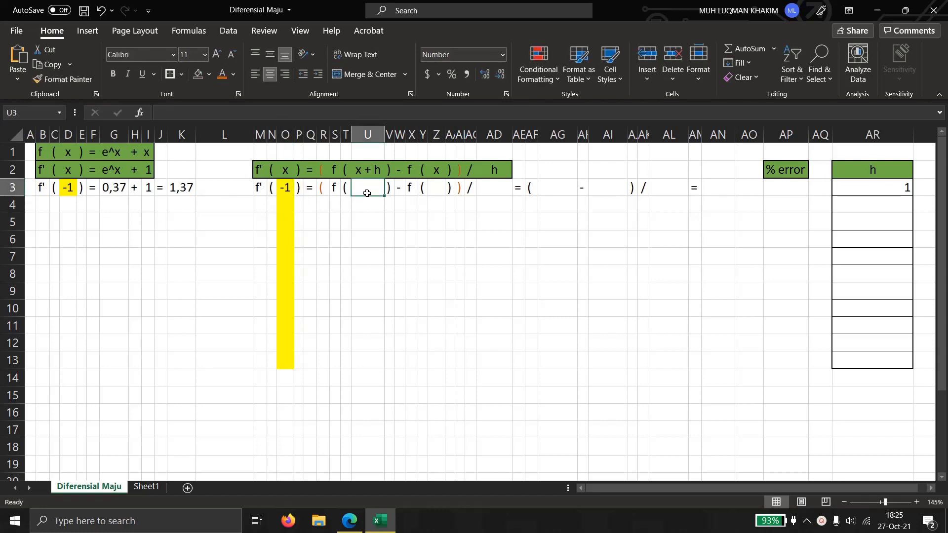
{"action": "type", "text": "="}
{"action": "left_click", "coordinate": [287, 190]}
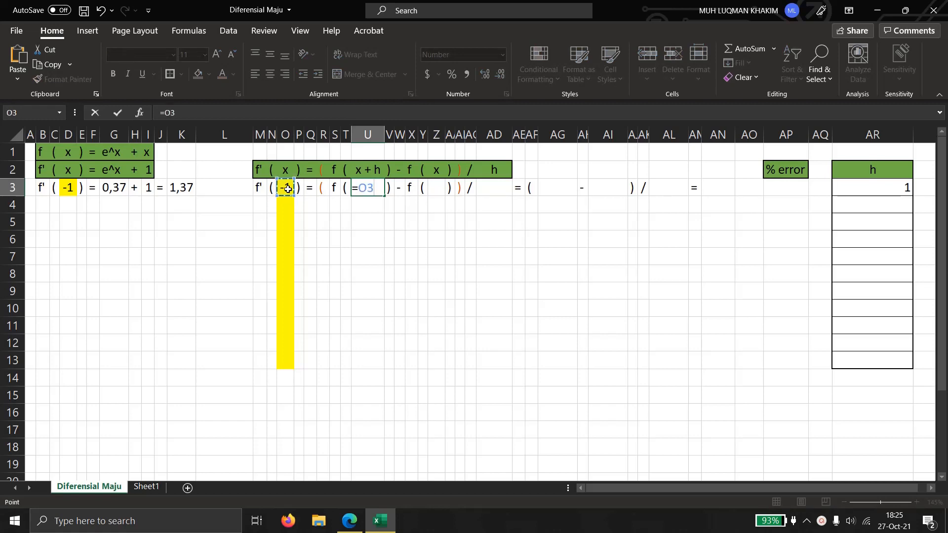
{"action": "type", "text": "+"}
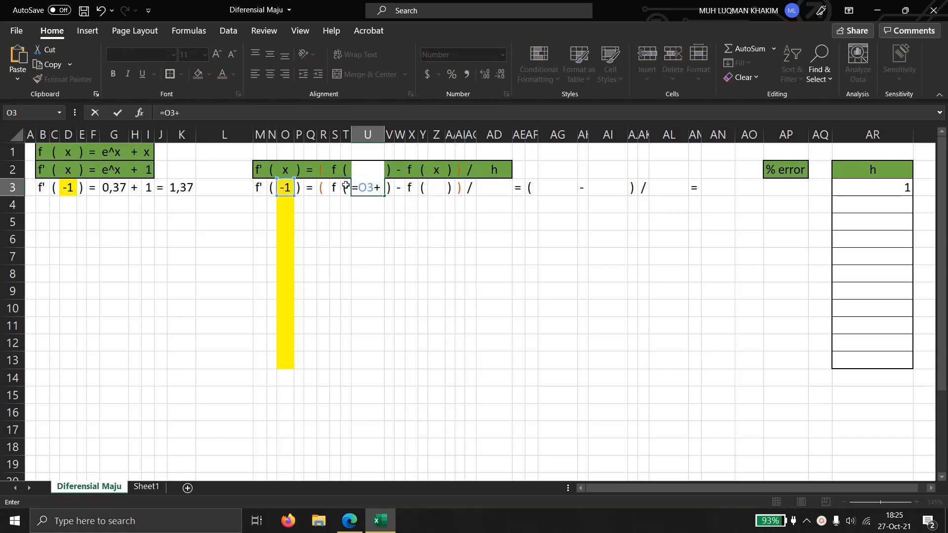
{"action": "left_click", "coordinate": [850, 188]}
{"action": "key", "text": "Return"}
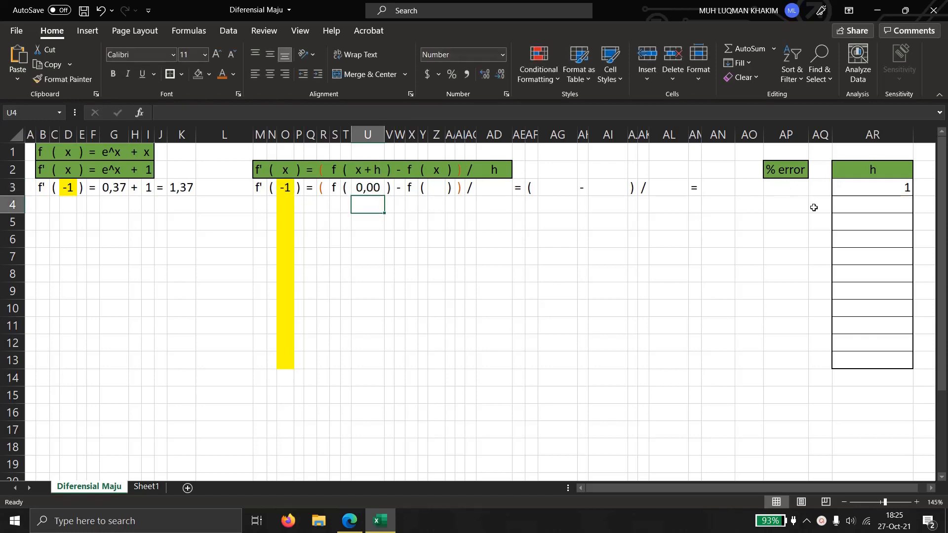
{"action": "left_click", "coordinate": [501, 221]}
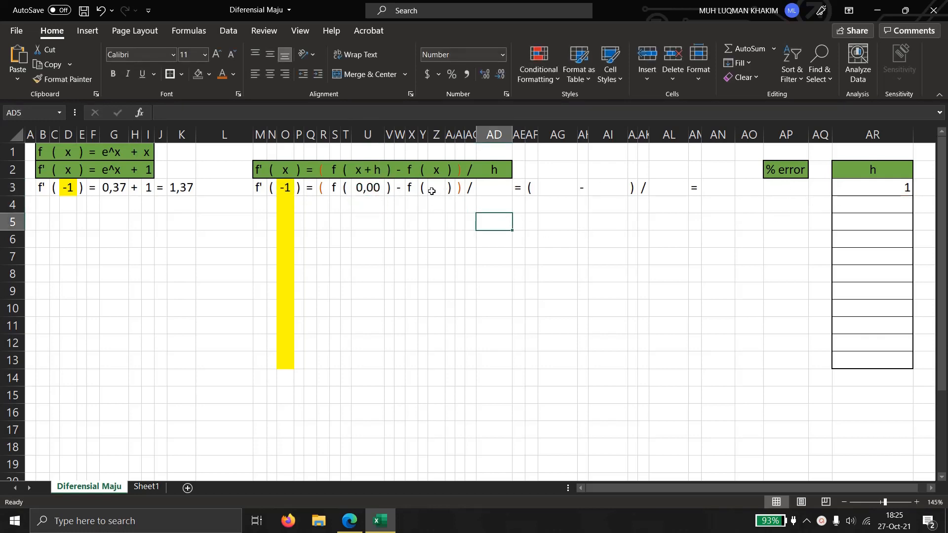
Fill in the x argument of the second function term in Z3 with =O3.
{"action": "left_click", "coordinate": [431, 192]}
{"action": "type", "text": "="}
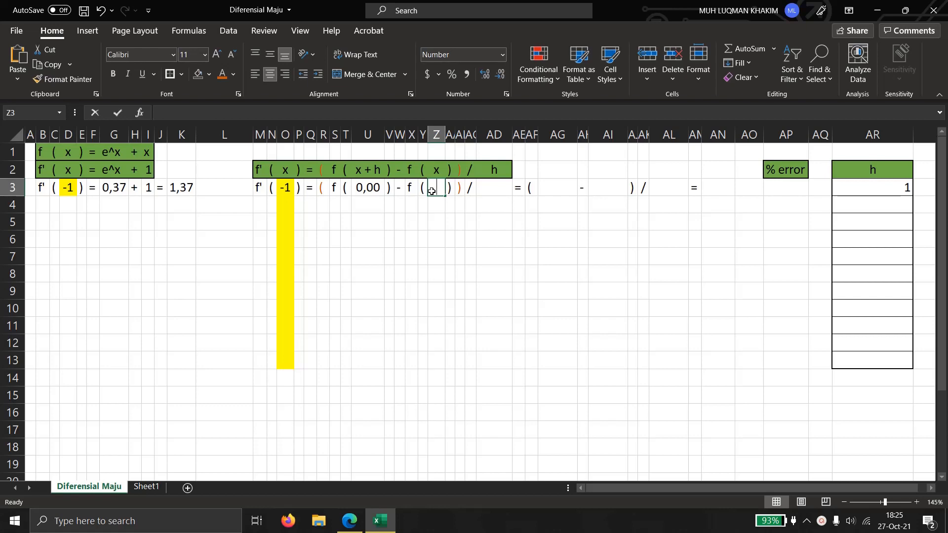
{"action": "left_click", "coordinate": [285, 188]}
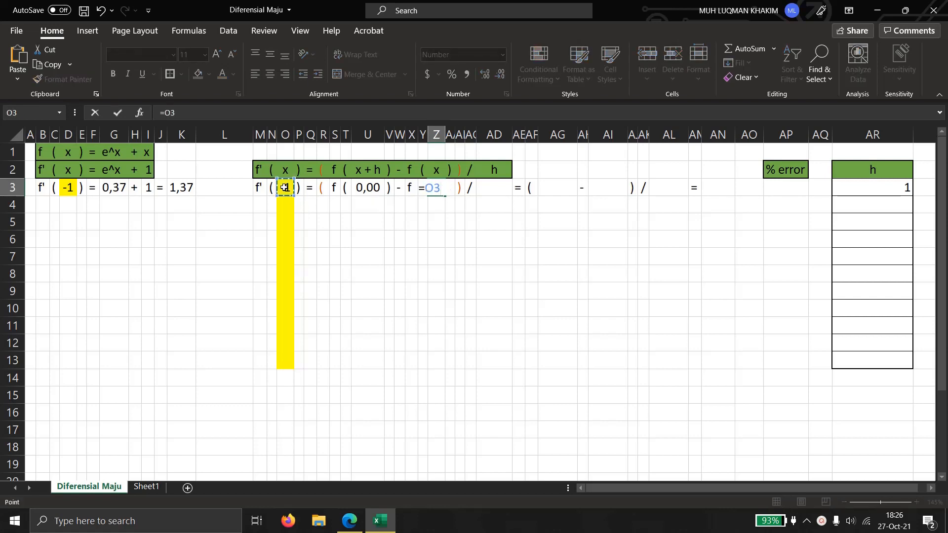
{"action": "key", "text": "Return"}
{"action": "left_click", "coordinate": [538, 234]}
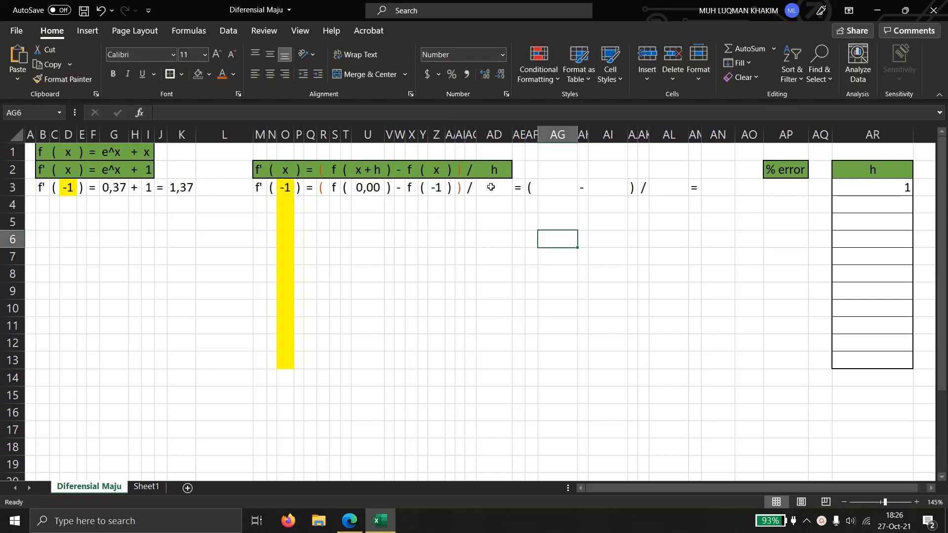
Link the divisor h in AD3 to the step size in AR3.
{"action": "left_click", "coordinate": [490, 187]}
{"action": "type", "text": "="}
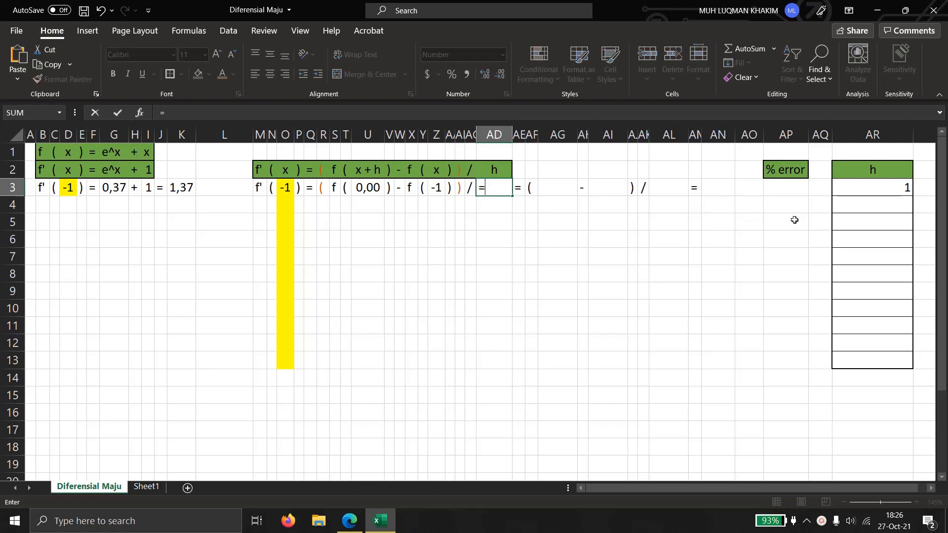
{"action": "left_click", "coordinate": [874, 187]}
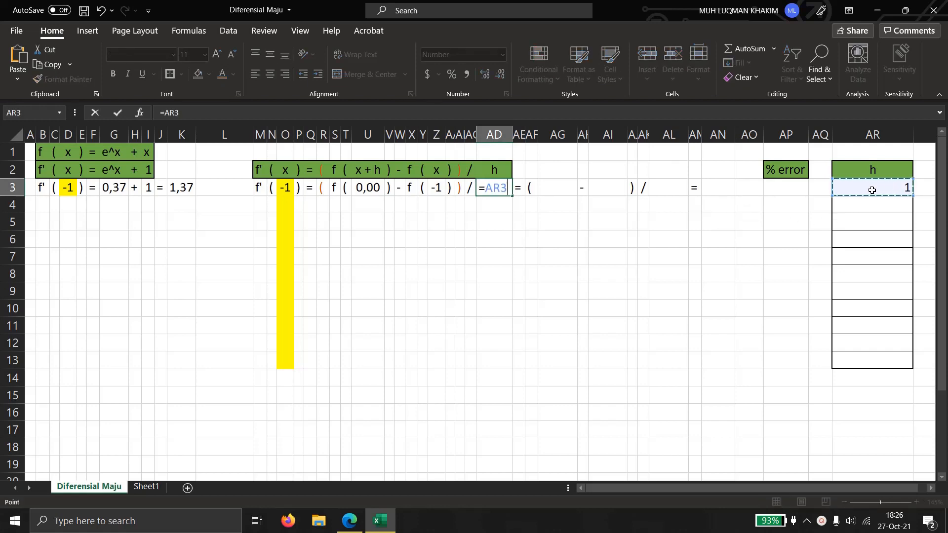
{"action": "key", "text": "Return"}
{"action": "left_click", "coordinate": [576, 236]}
{"action": "left_click", "coordinate": [552, 184]}
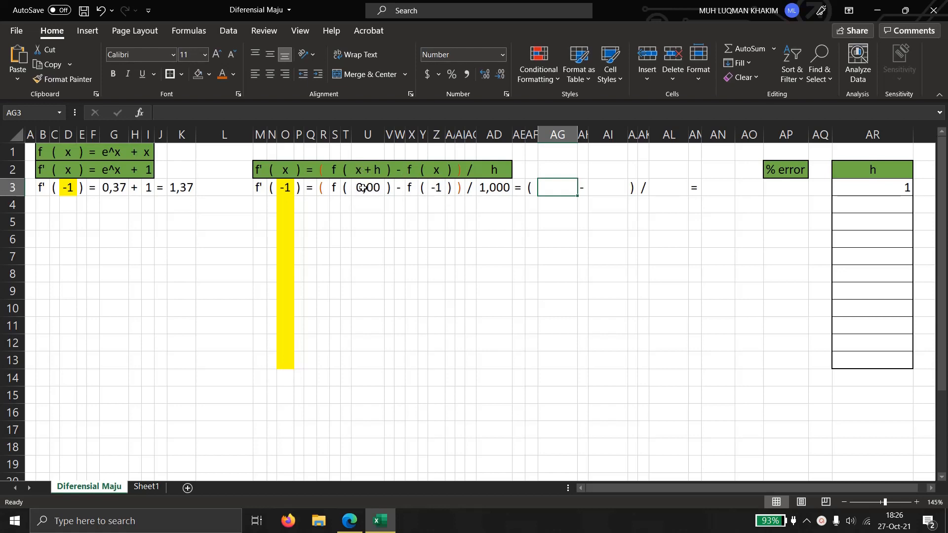
{"action": "left_click", "coordinate": [38, 152]}
{"action": "left_click_drag", "start_coordinate": [39, 151], "coordinate": [120, 154]}
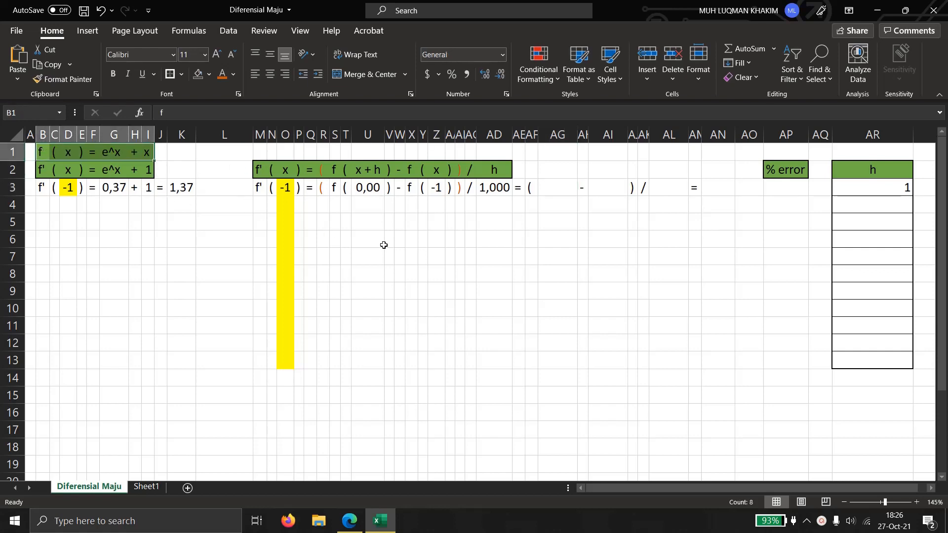
{"action": "left_click", "coordinate": [560, 184]}
{"action": "type", "text": "="}
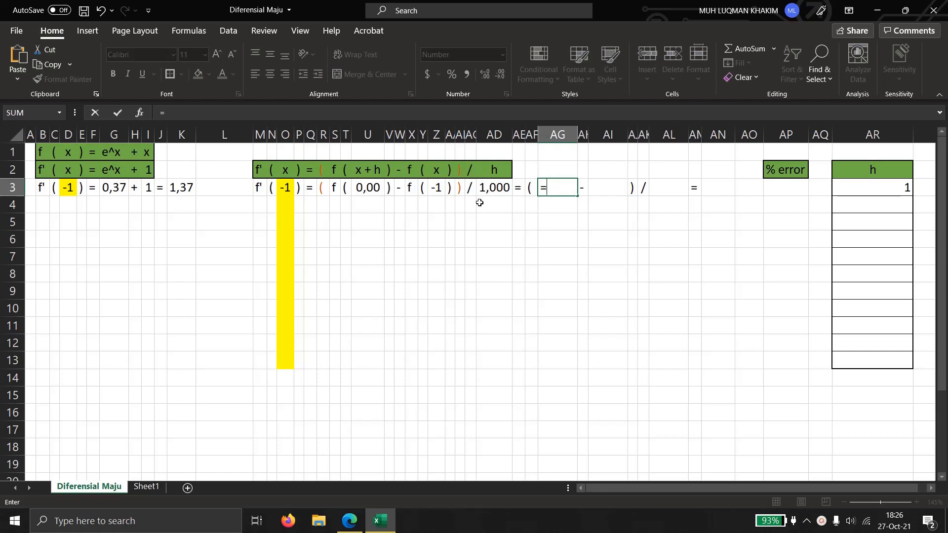
{"action": "type", "text": "e"}
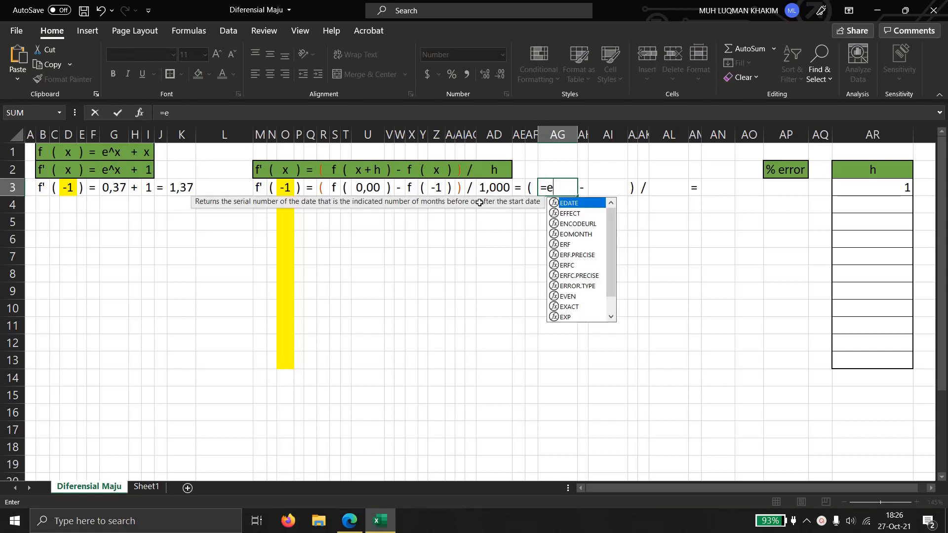
{"action": "double_click", "coordinate": [578, 307]}
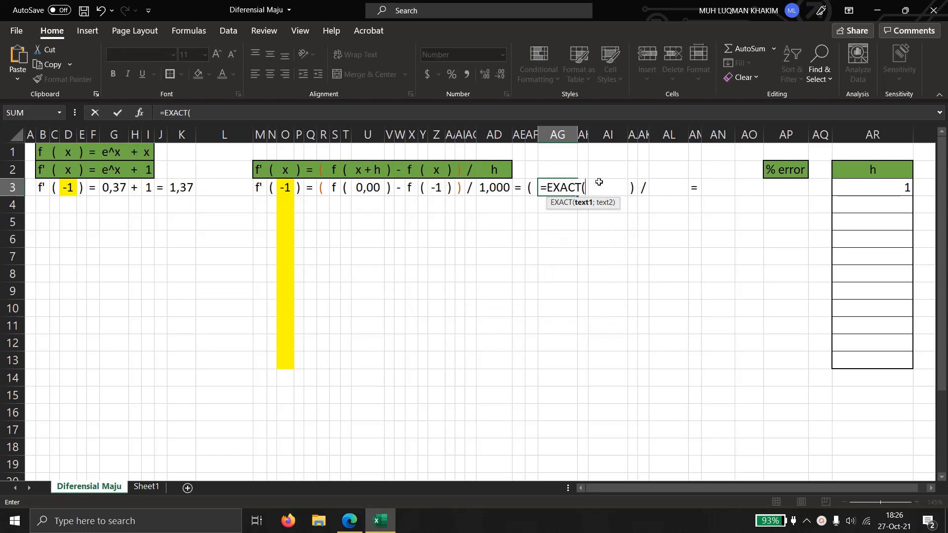
{"action": "key", "text": "BackSpace"}
{"action": "key", "text": "BackSpace"}
{"action": "key", "text": "BackSpace"}
{"action": "key", "text": "BackSpace"}
{"action": "key", "text": "BackSpace"}
{"action": "key", "text": "BackSpace"}
{"action": "key", "text": "BackSpace"}
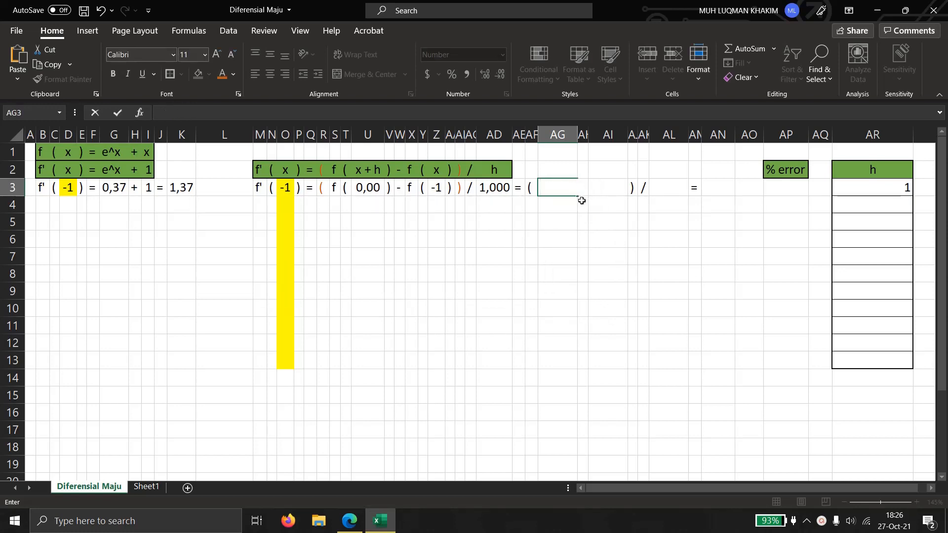
Calculate the f(x+h) term in AG3 with =EXP(U3)+U3.
{"action": "type", "text": "=ex"}
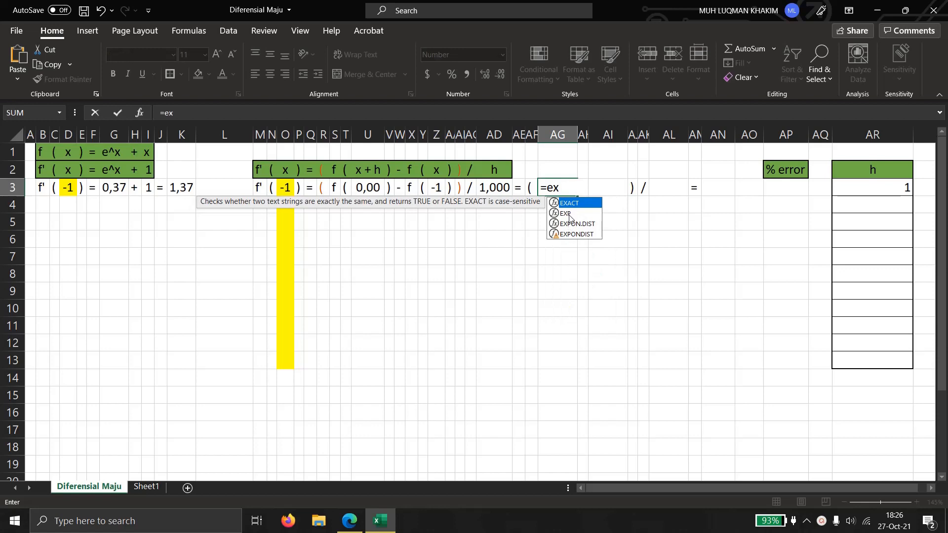
{"action": "double_click", "coordinate": [569, 213]}
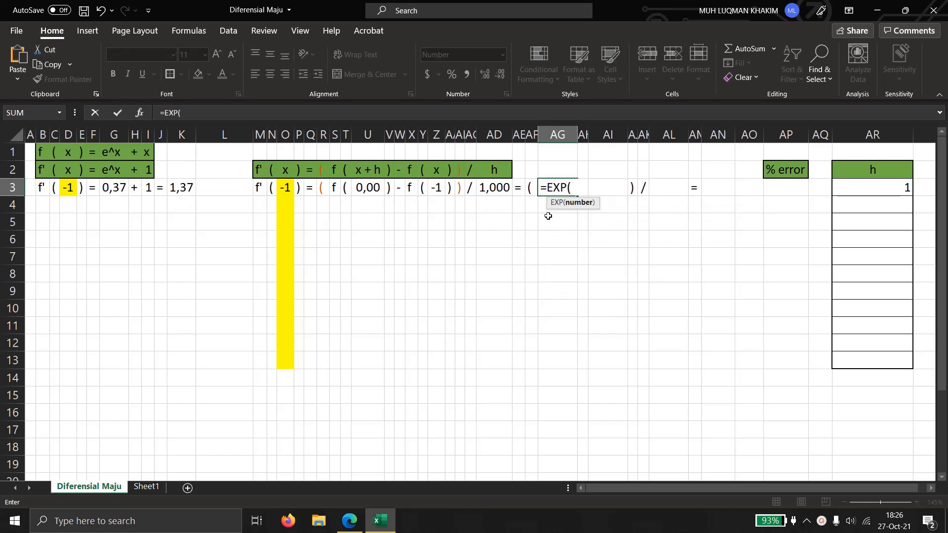
{"action": "left_click", "coordinate": [378, 188]}
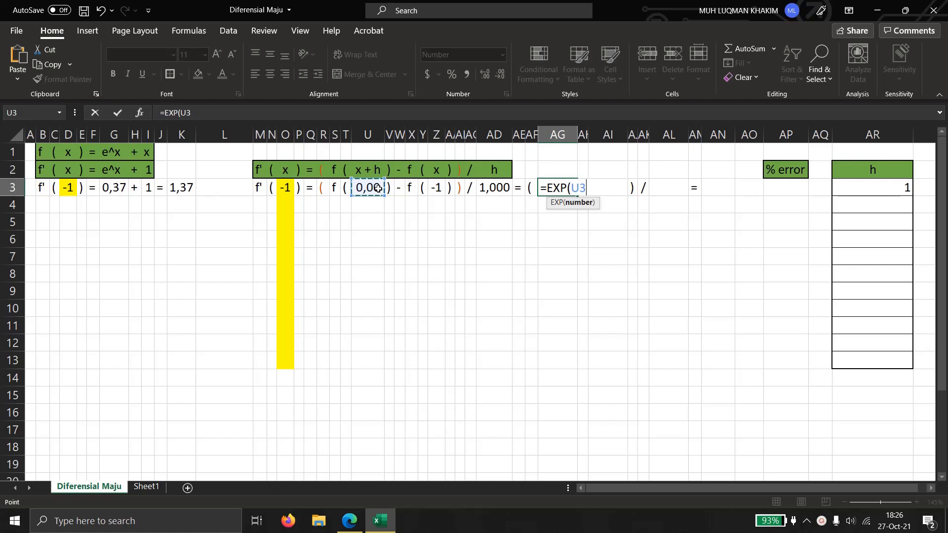
{"action": "type", "text": ")+"}
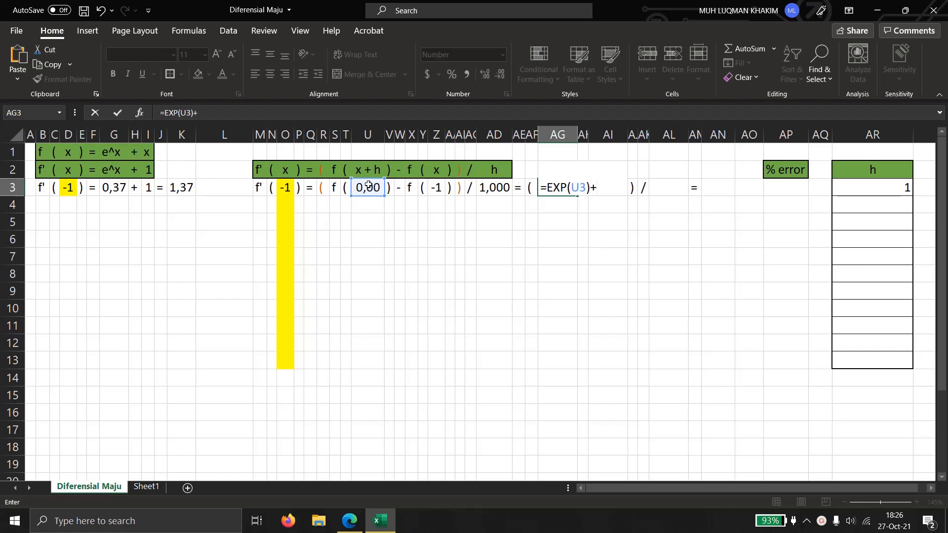
{"action": "left_click", "coordinate": [368, 186]}
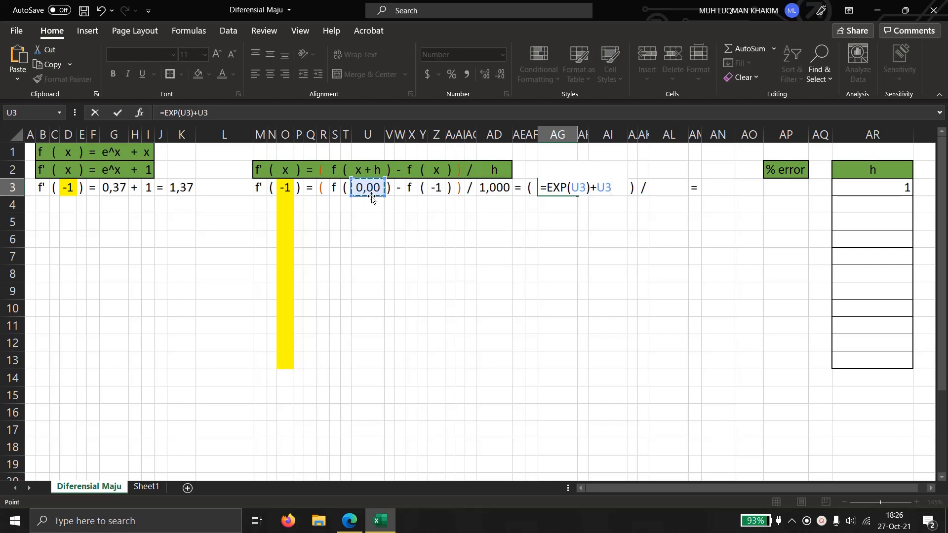
{"action": "key", "text": "Return"}
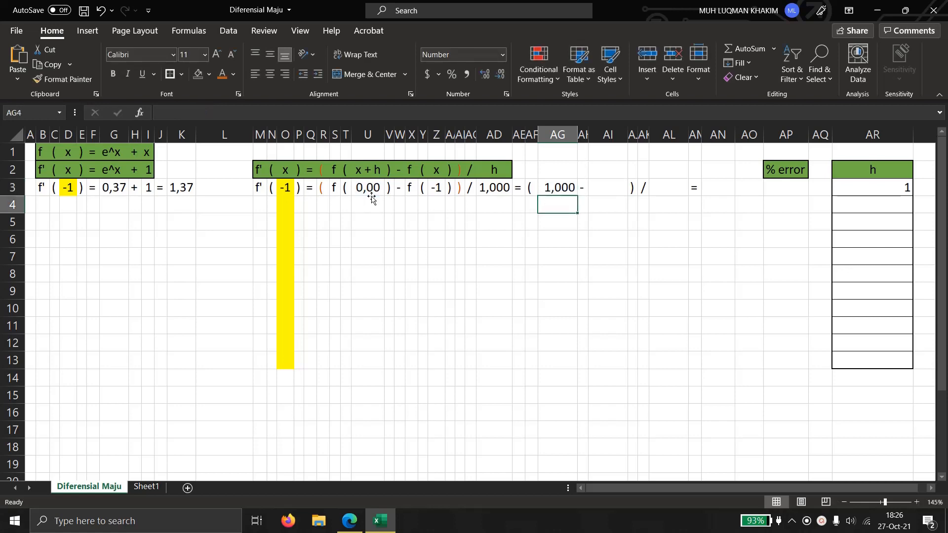
{"action": "key", "text": "Up"}
Calculate the f(x) term in AI3 with =EXP(Z3)+Z3.
{"action": "left_click", "coordinate": [610, 185]}
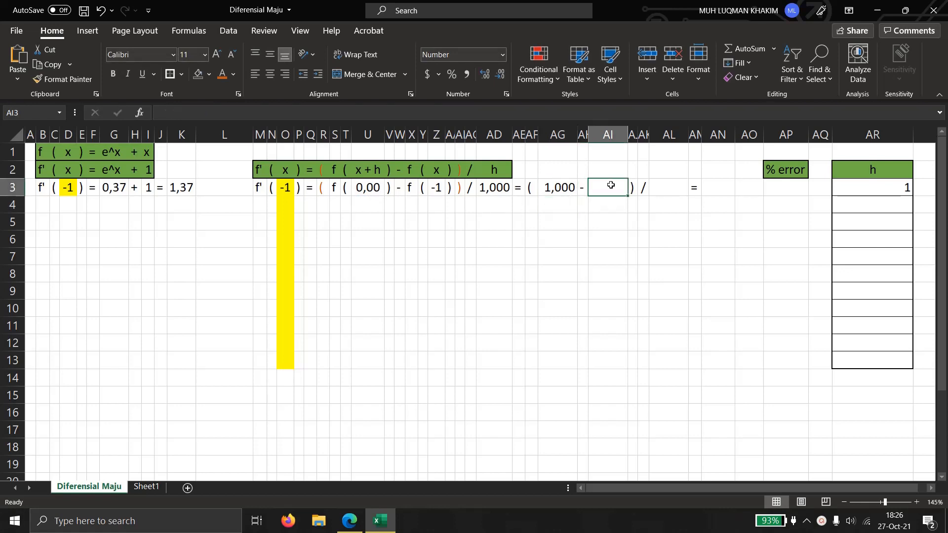
{"action": "type", "text": "="}
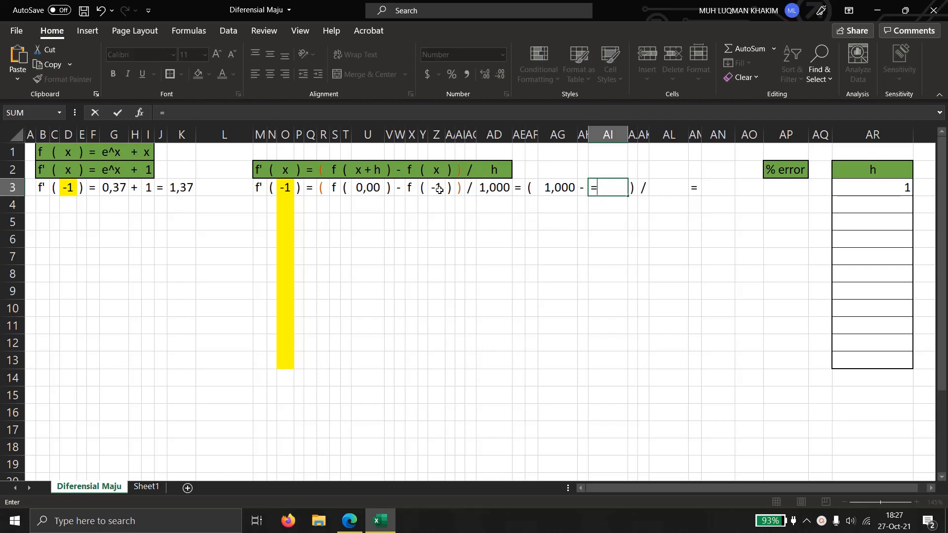
{"action": "type", "text": "ex"}
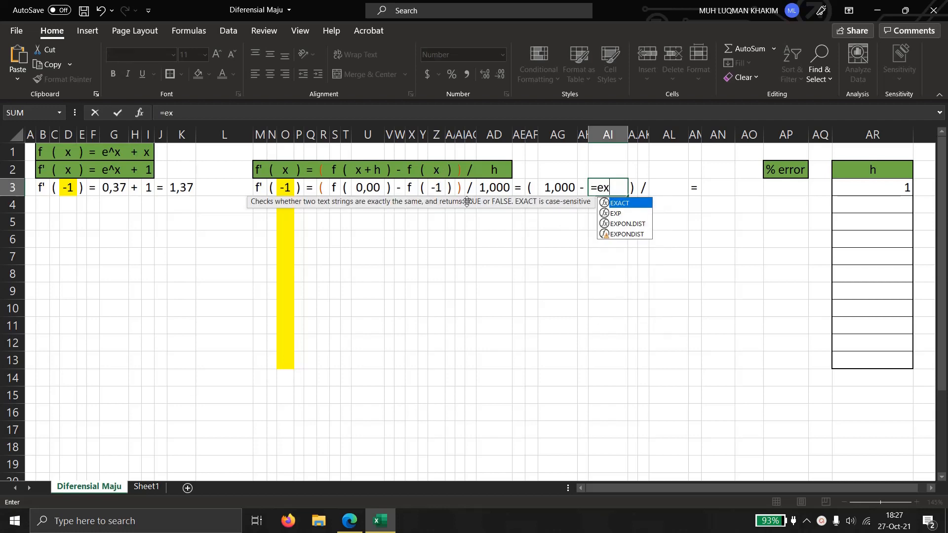
{"action": "double_click", "coordinate": [617, 214]}
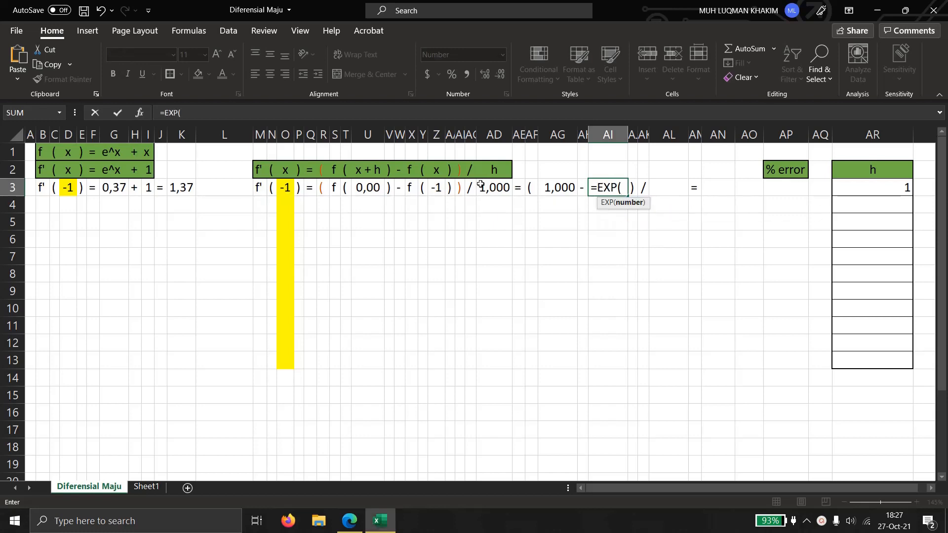
{"action": "left_click", "coordinate": [436, 192]}
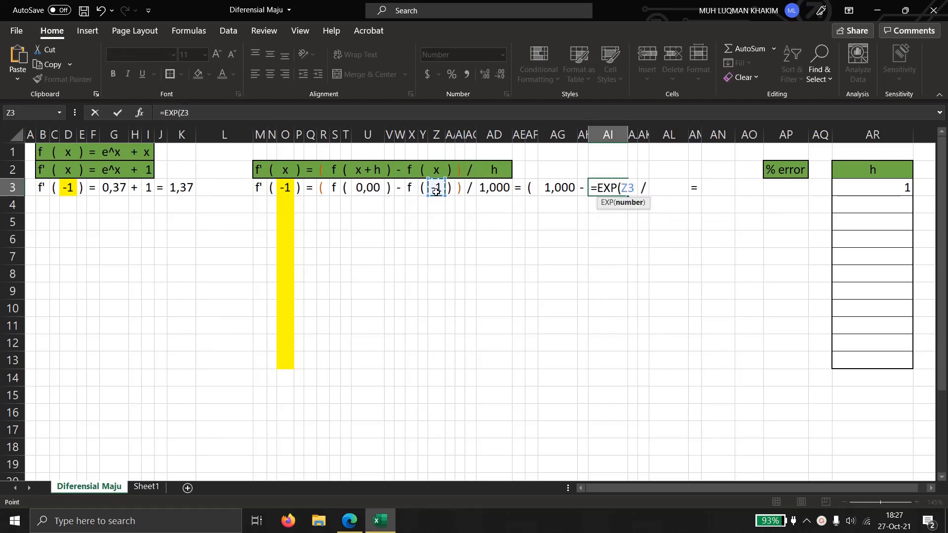
{"action": "type", "text": ")+"}
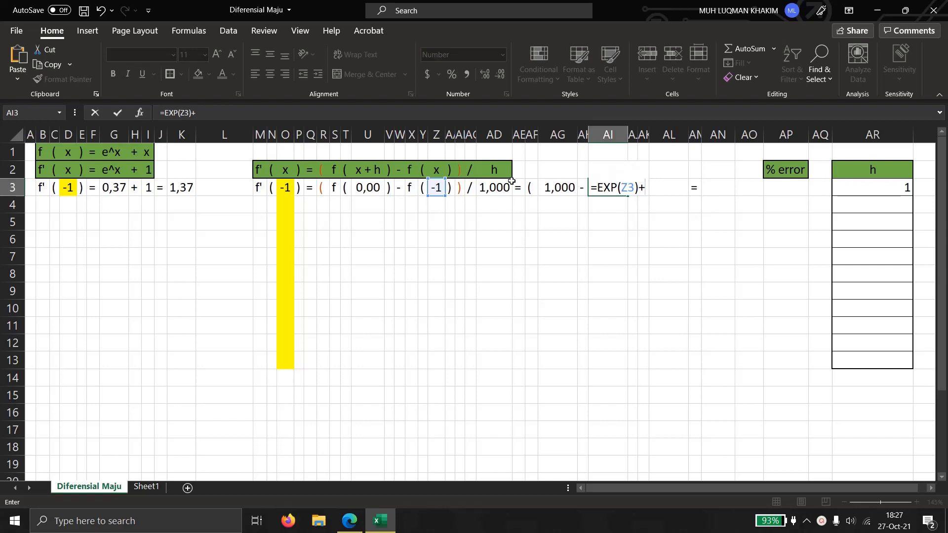
{"action": "left_click", "coordinate": [435, 187]}
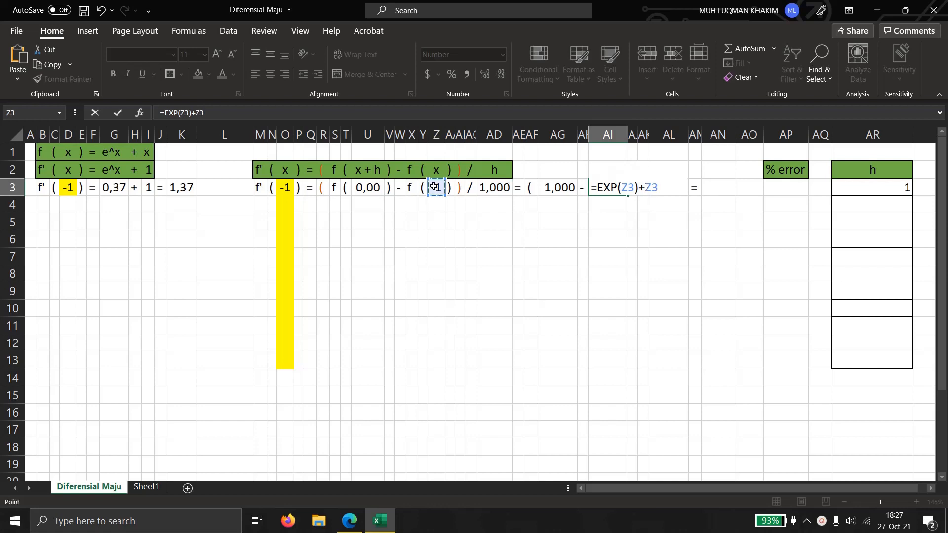
{"action": "key", "text": "Return"}
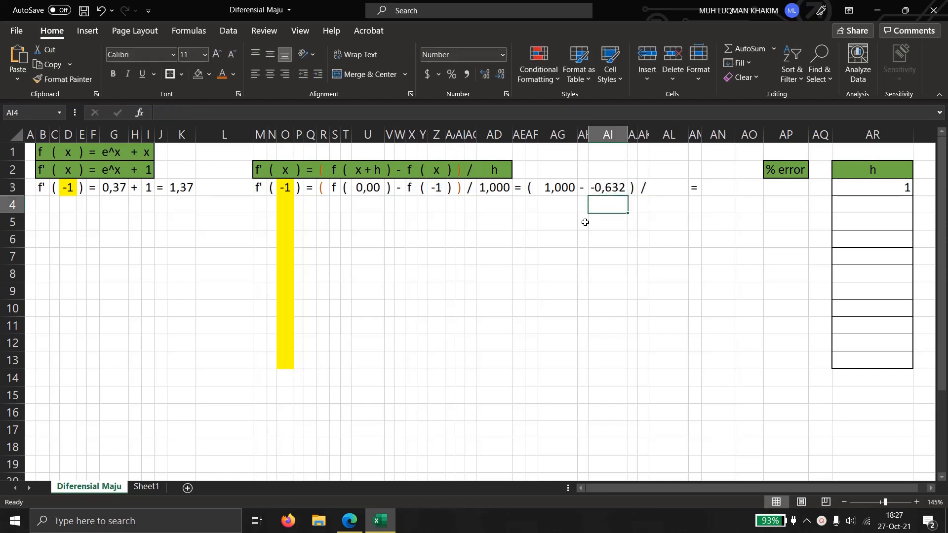
Link the divisor in AL3 to the step size h in AD3.
{"action": "left_click", "coordinate": [667, 183]}
{"action": "type", "text": "="}
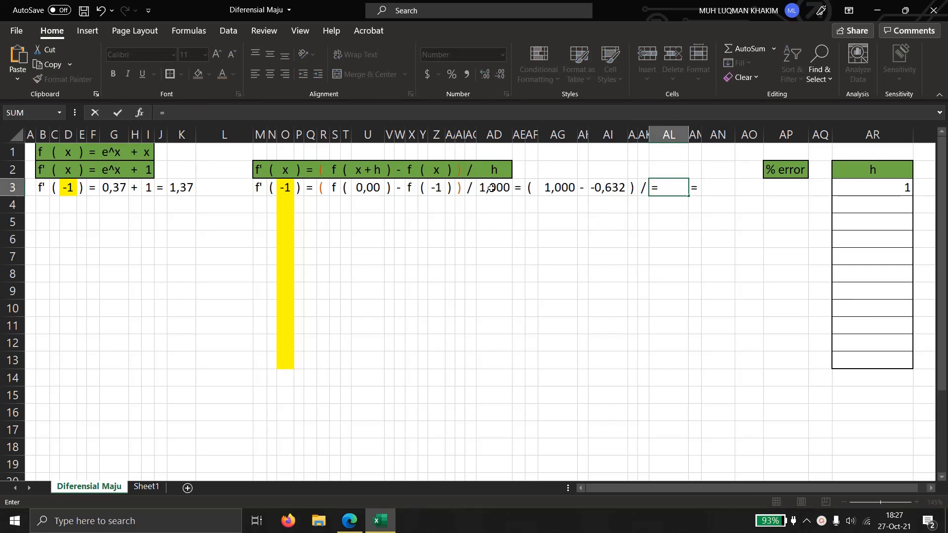
{"action": "left_click", "coordinate": [498, 191]}
{"action": "key", "text": "Return"}
Calculate the forward-difference derivative in AN3 with =(AG3-AI3)/AL3.
{"action": "left_click", "coordinate": [711, 186]}
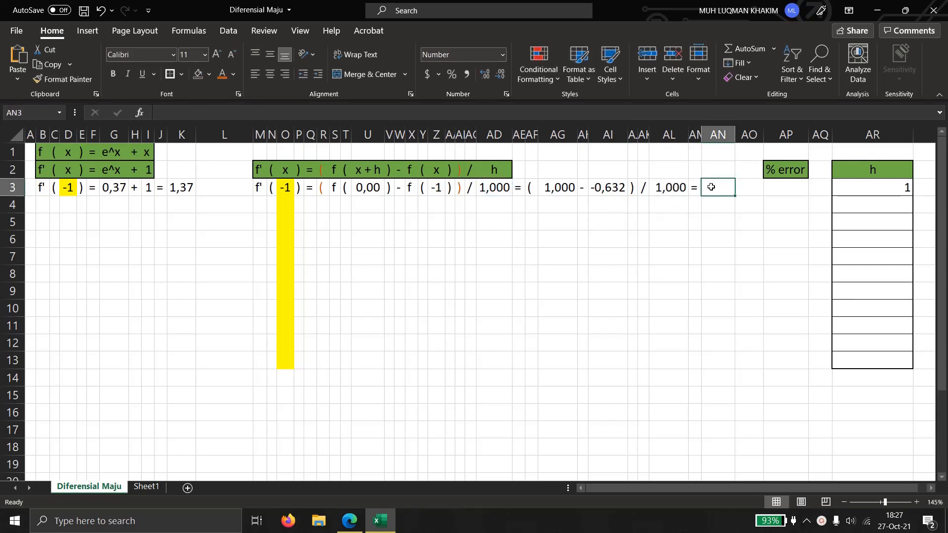
{"action": "type", "text": "="}
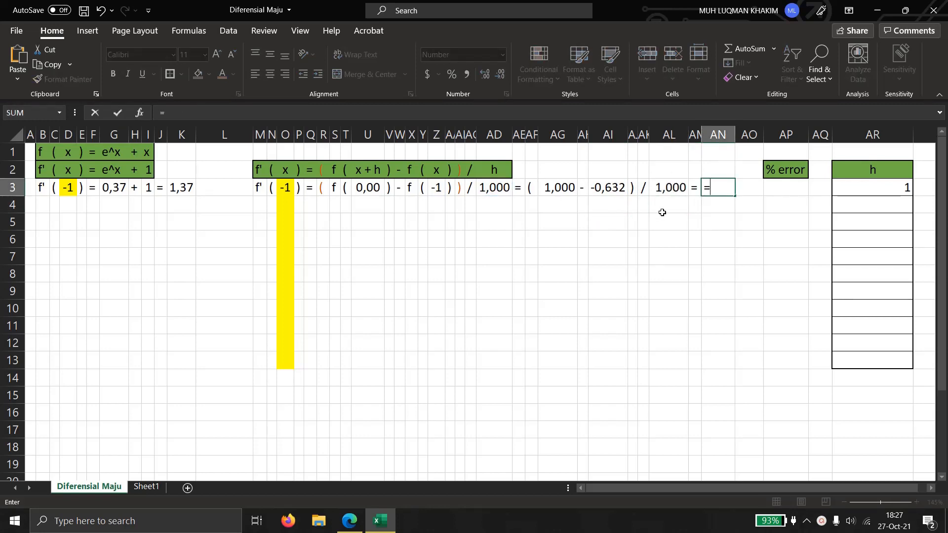
{"action": "left_click", "coordinate": [554, 189]}
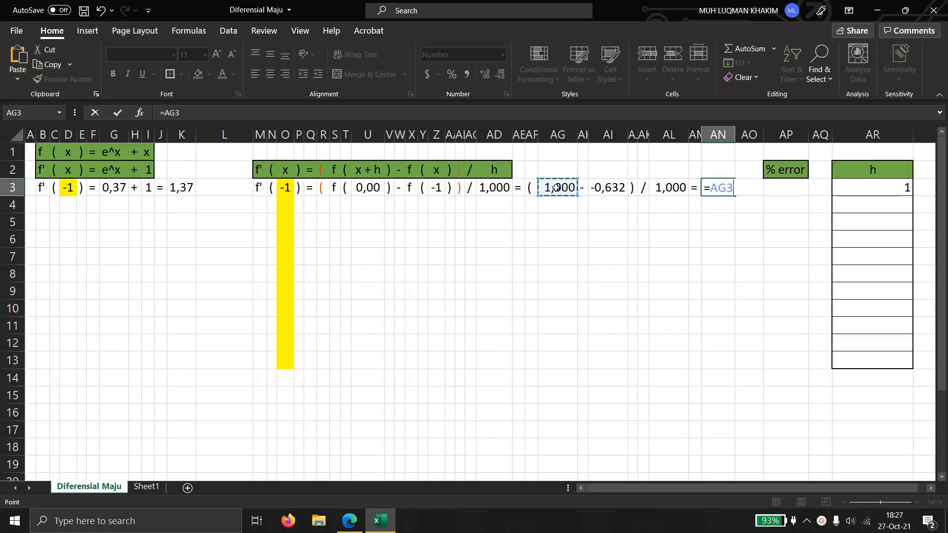
{"action": "type", "text": "-"}
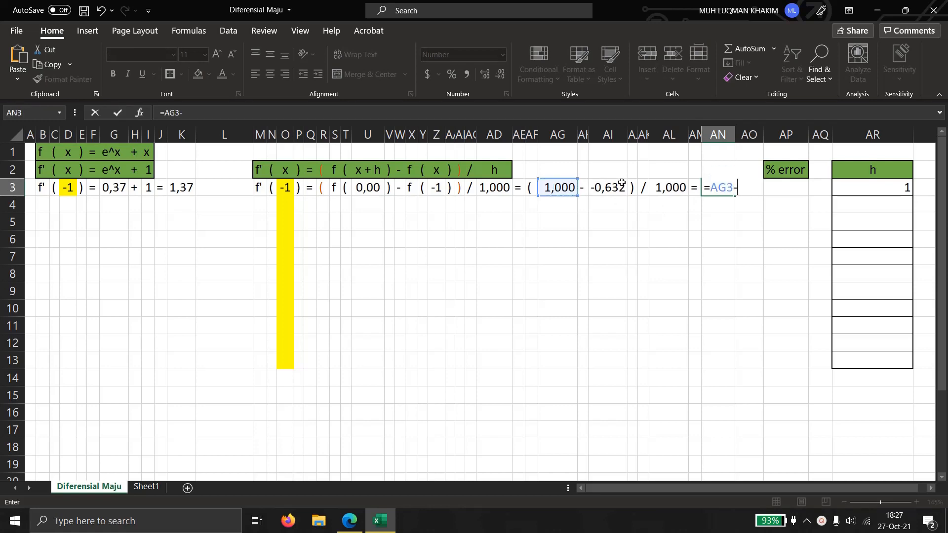
{"action": "left_click", "coordinate": [613, 187]}
{"action": "left_click", "coordinate": [198, 113]}
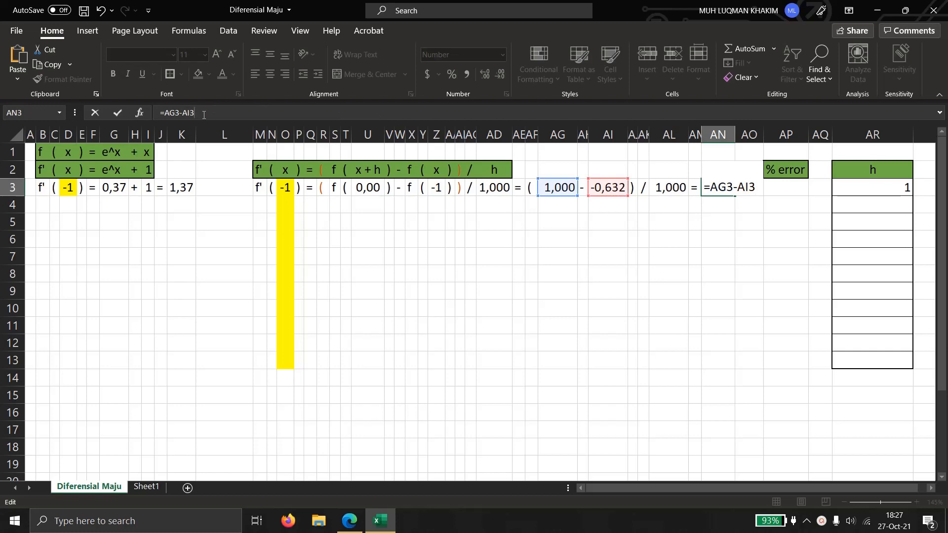
{"action": "type", "text": "_"}
{"action": "key", "text": "BackSpace"}
{"action": "type", "text": ")"}
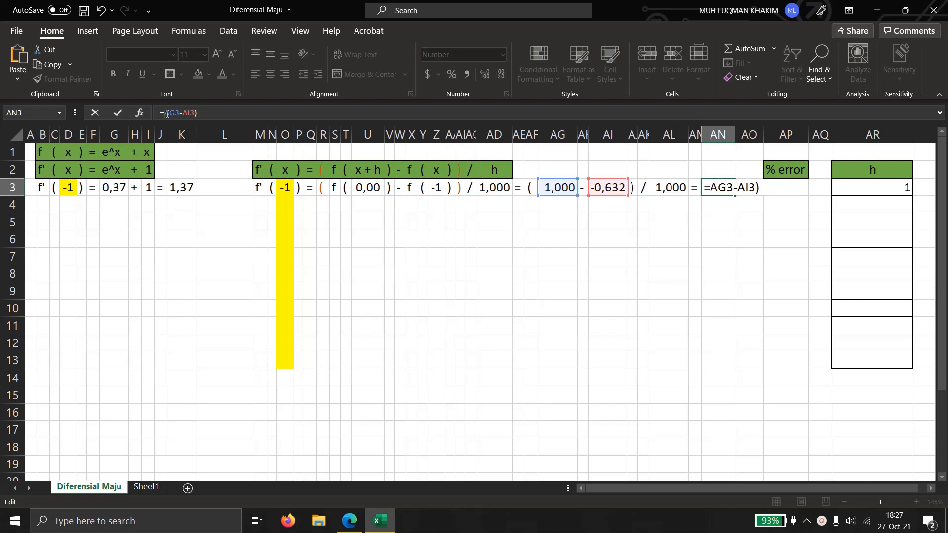
{"action": "type", "text": "("}
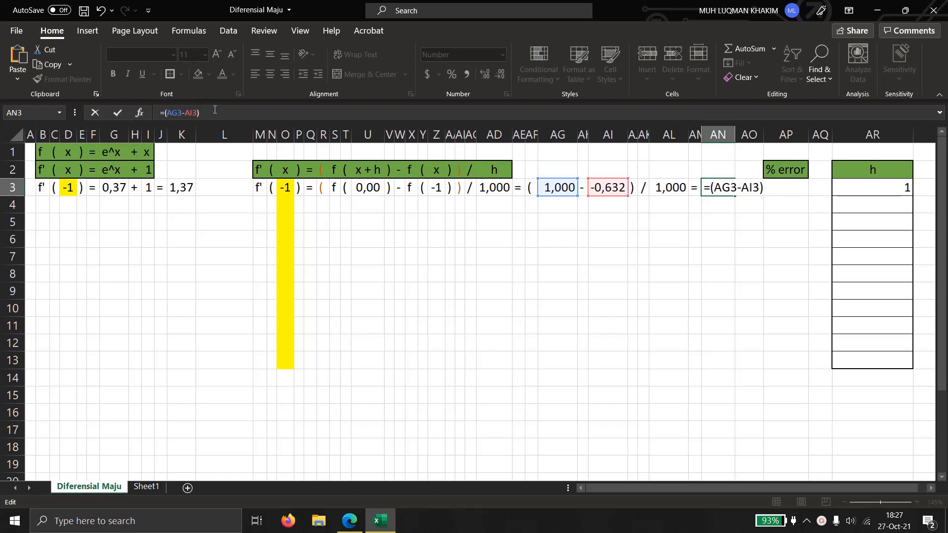
{"action": "type", "text": "/"}
{"action": "left_click", "coordinate": [662, 187]}
{"action": "key", "text": "Return"}
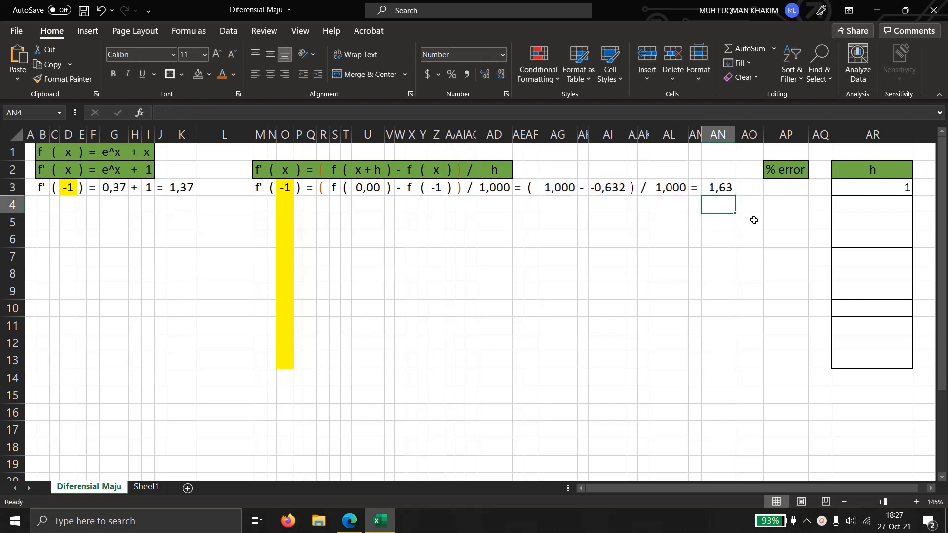
Calculate the % error in AP3 with =ABS(AN3-K3)/AN3*100.
{"action": "left_click", "coordinate": [744, 194]}
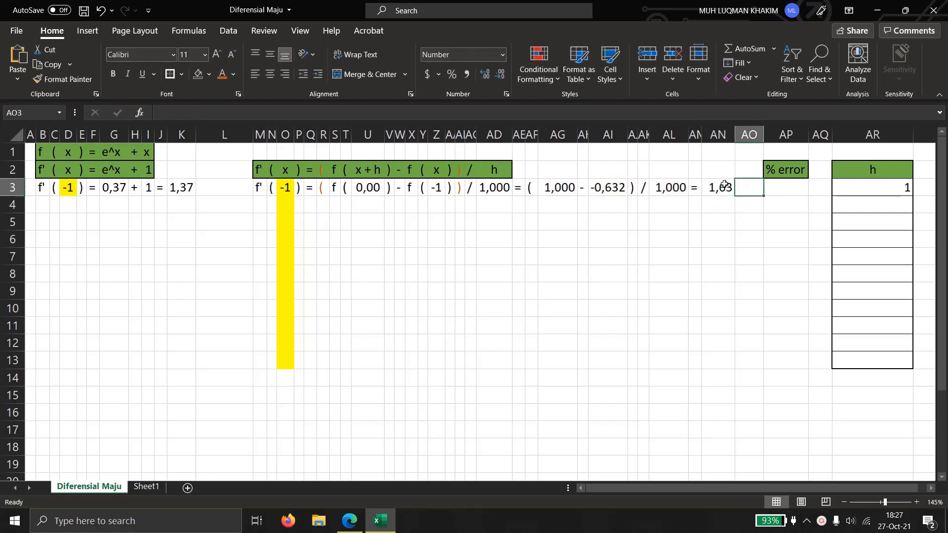
{"action": "left_click", "coordinate": [722, 188]}
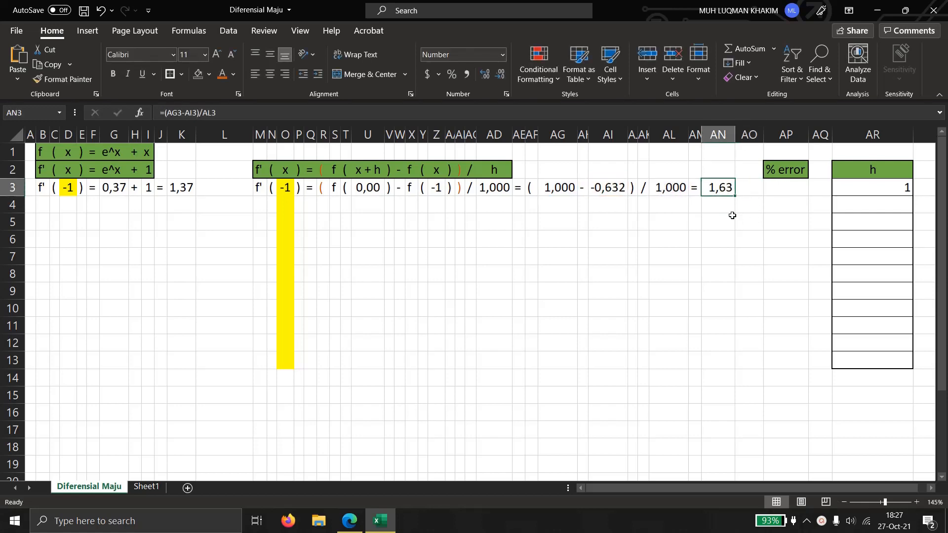
{"action": "left_click", "coordinate": [181, 186]}
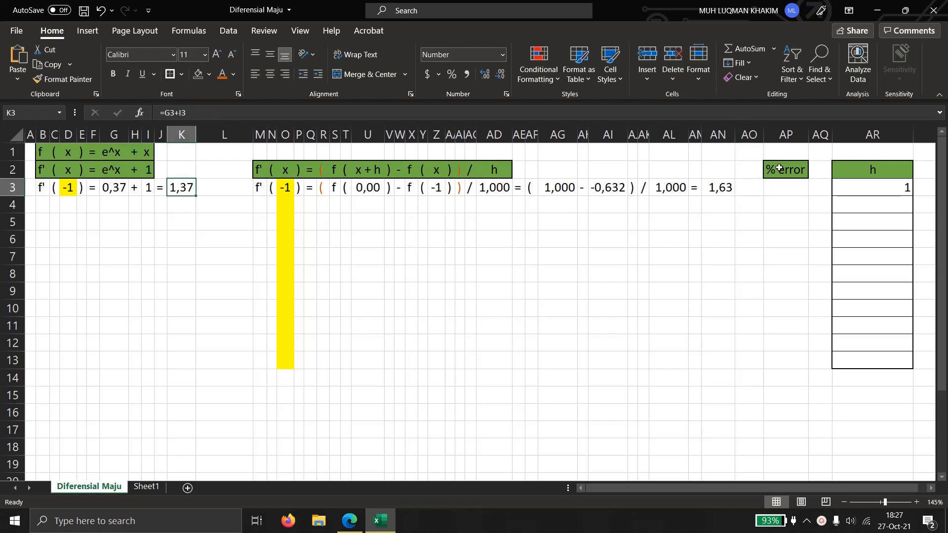
{"action": "left_click", "coordinate": [787, 186]}
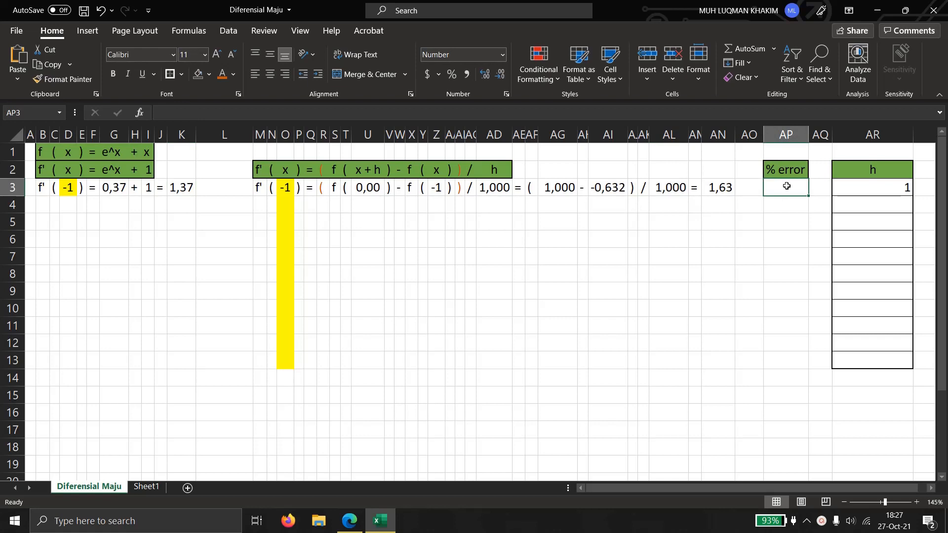
{"action": "key", "text": "F2"}
{"action": "type", "text": "=abs"}
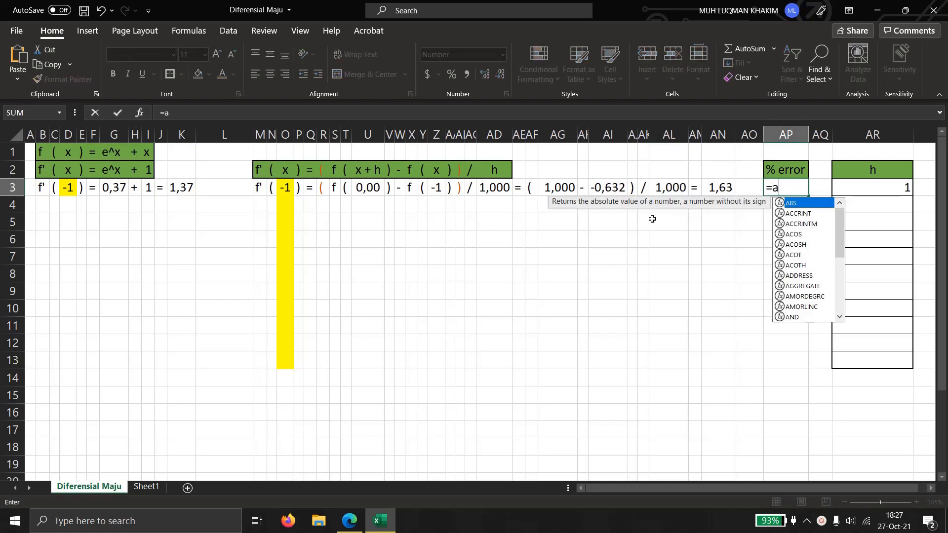
{"action": "double_click", "coordinate": [786, 208]}
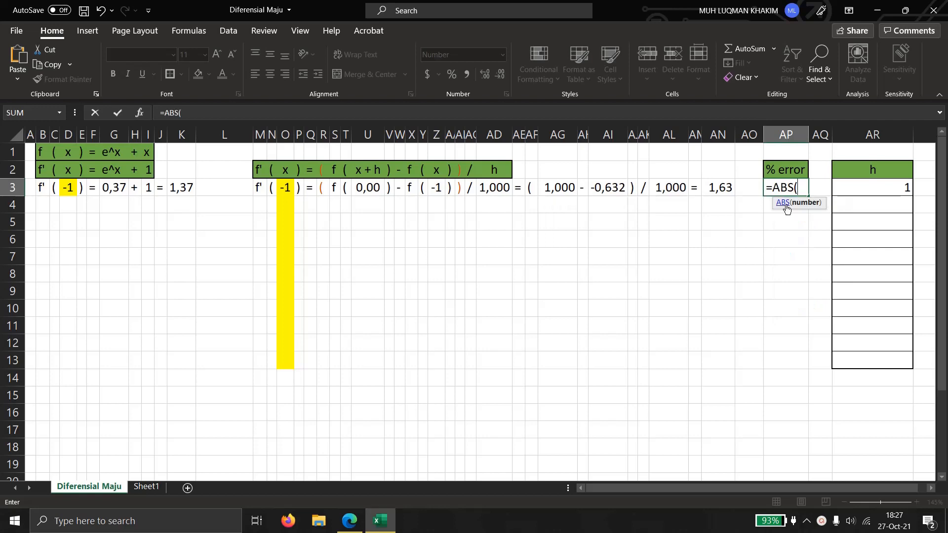
{"action": "left_click", "coordinate": [714, 188]}
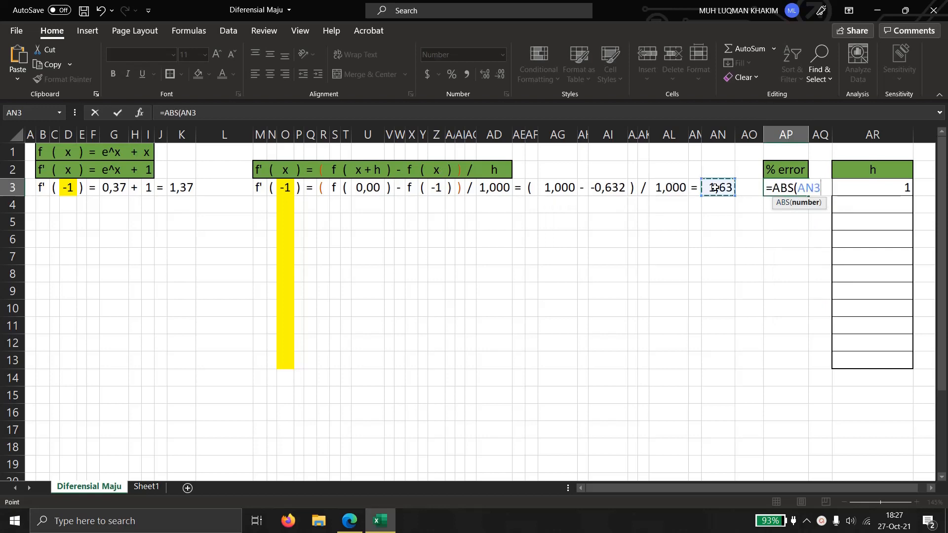
{"action": "type", "text": "-"}
{"action": "left_click", "coordinate": [182, 192]}
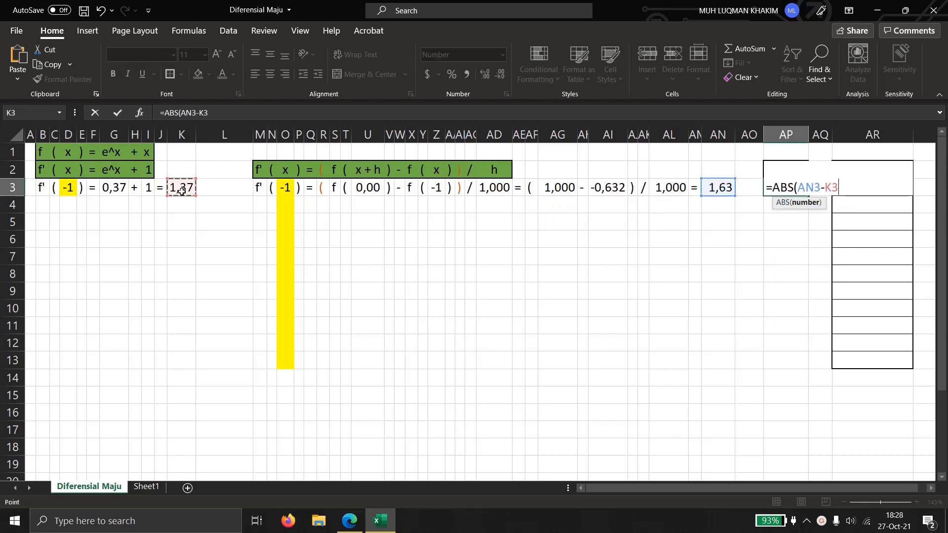
{"action": "type", "text": ")"}
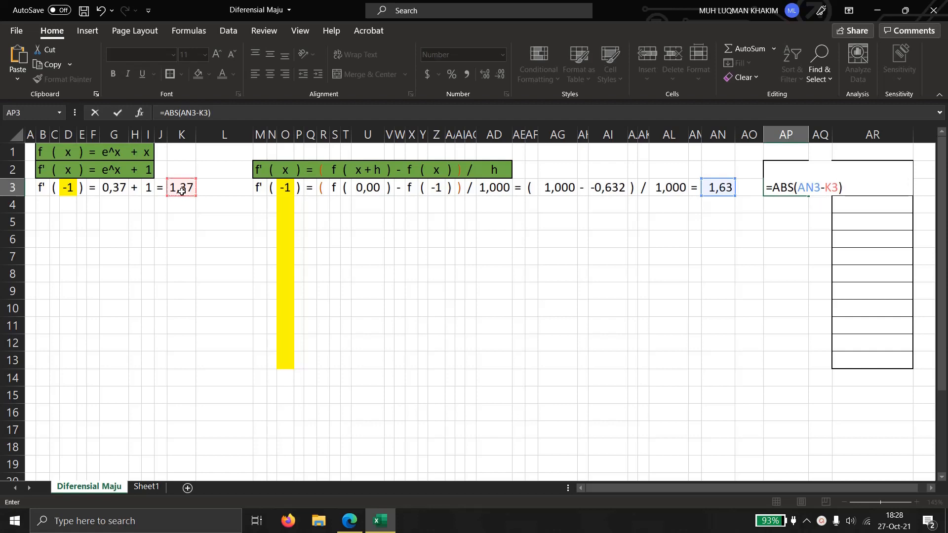
{"action": "type", "text": "/"}
{"action": "left_click", "coordinate": [712, 182]}
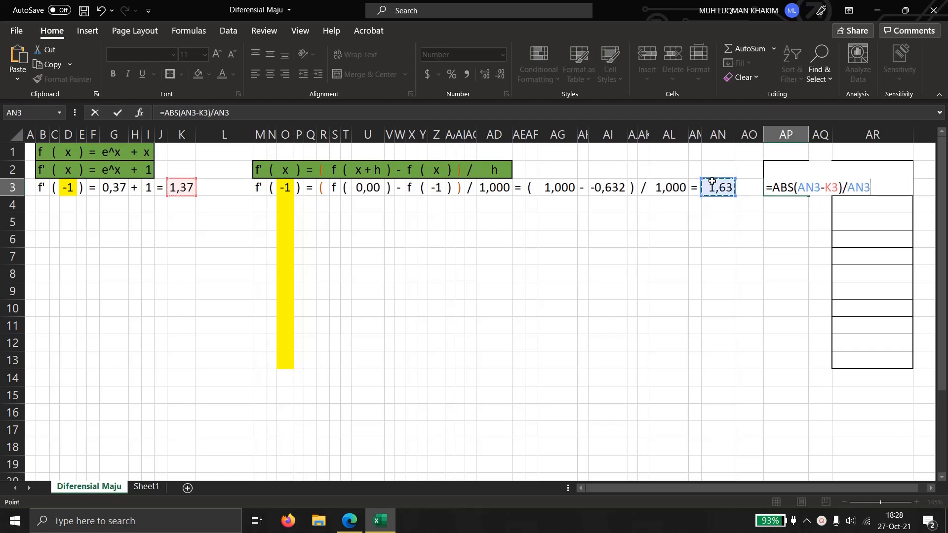
{"action": "type", "text": "*100"}
{"action": "key", "text": "Return"}
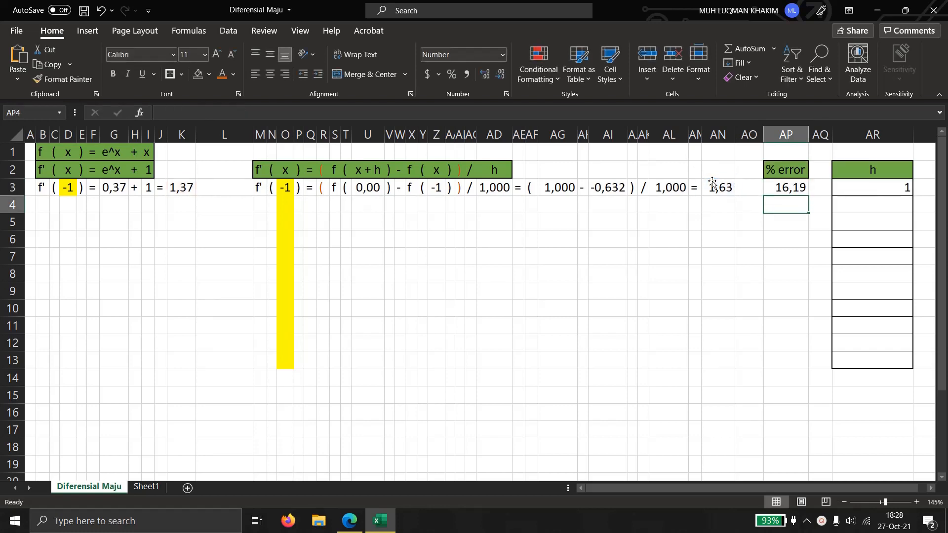
{"action": "left_click", "coordinate": [789, 189]}
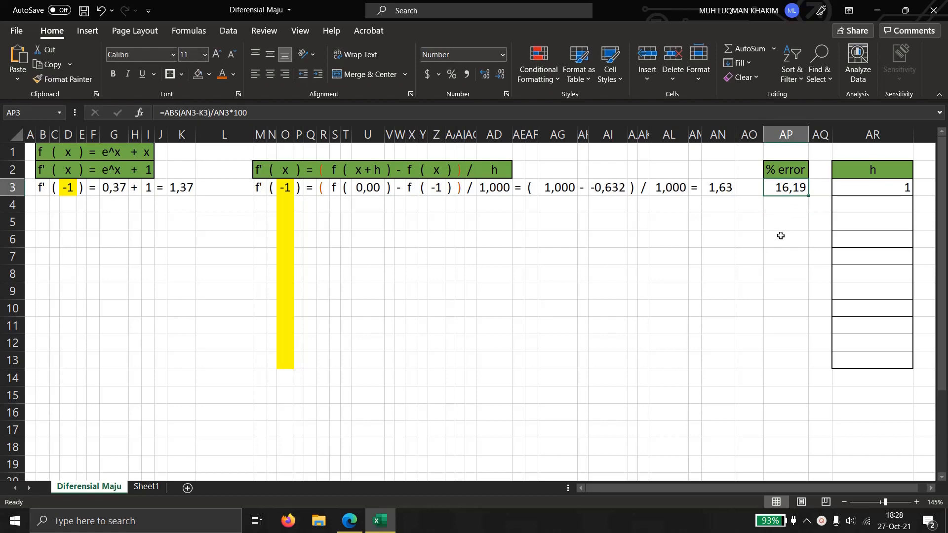
{"action": "left_click", "coordinate": [822, 521]}
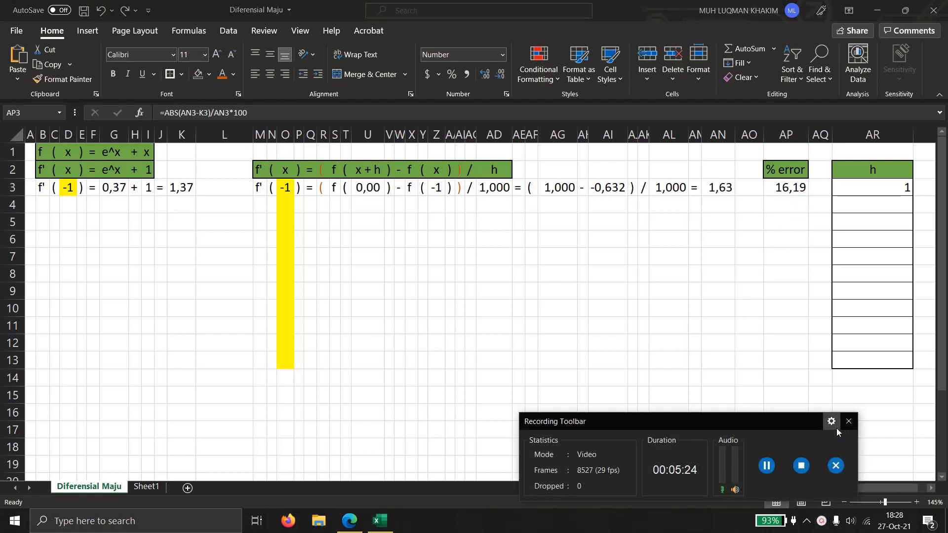
{"action": "left_click", "coordinate": [848, 421]}
{"action": "left_click", "coordinate": [790, 244]}
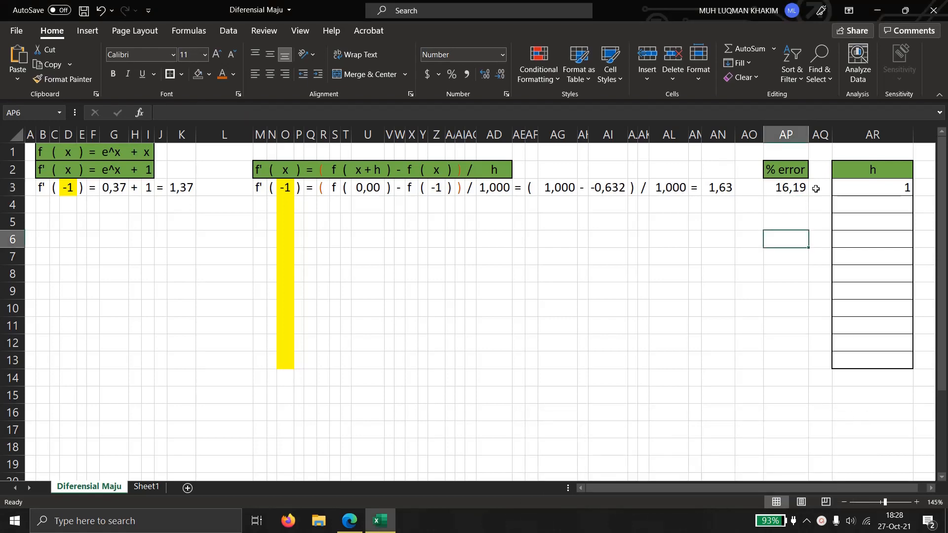
{"action": "left_click", "coordinate": [815, 189]}
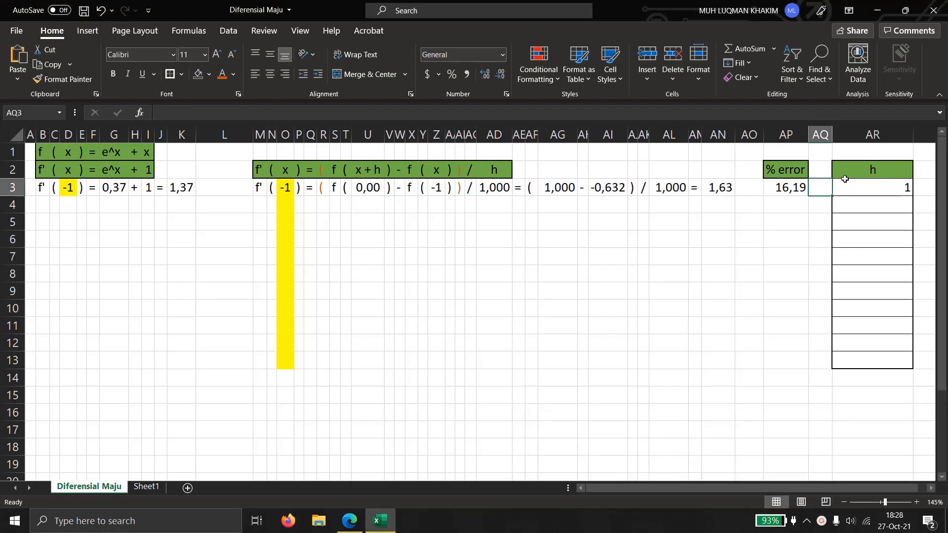
Halve the first step size in AR4 of the h column with =AR3/2.
{"action": "left_click", "coordinate": [900, 192]}
{"action": "left_click", "coordinate": [899, 212]}
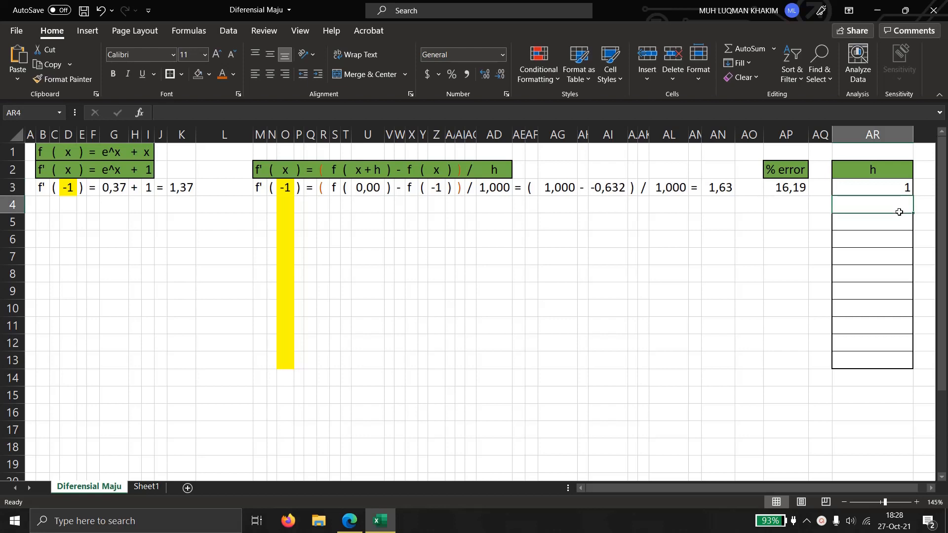
{"action": "type", "text": "="}
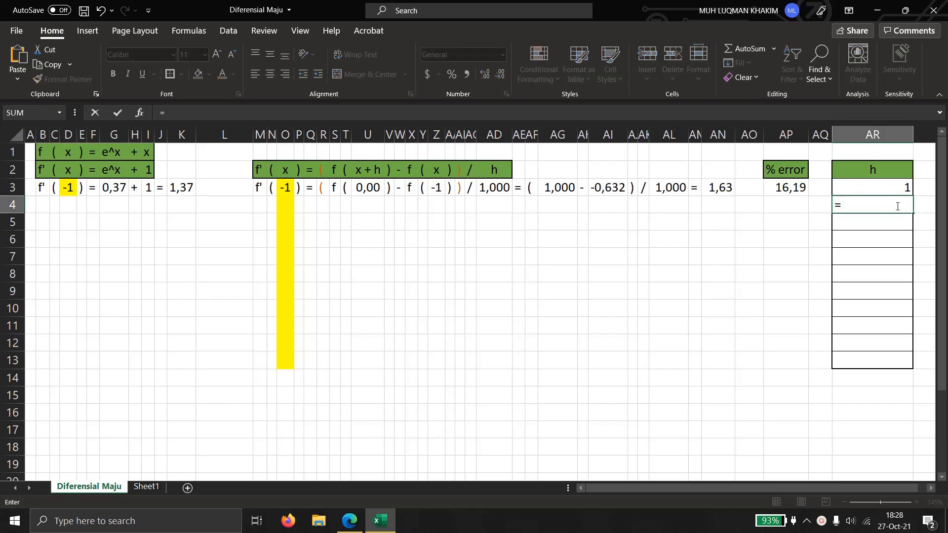
{"action": "left_click", "coordinate": [893, 187]}
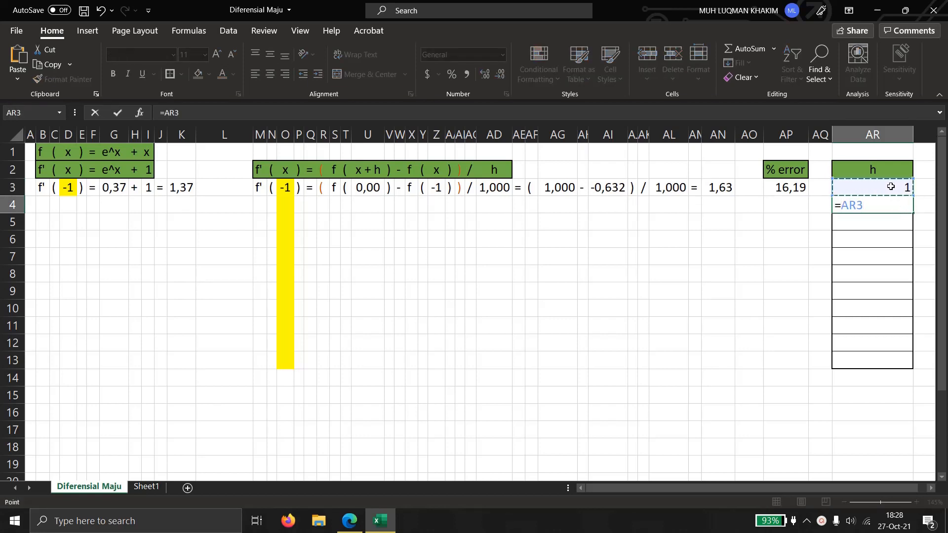
{"action": "type", "text": "/"}
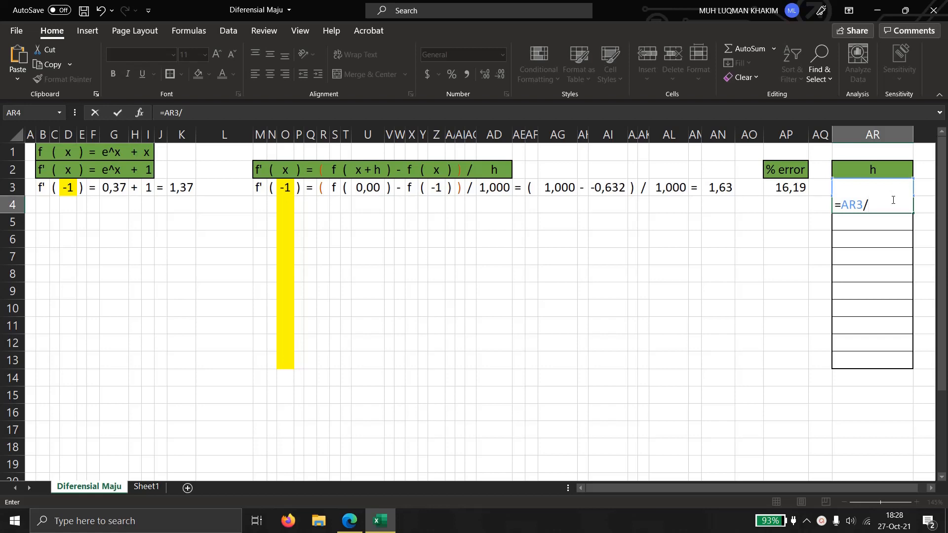
{"action": "type", "text": "2"}
{"action": "key", "text": "Return"}
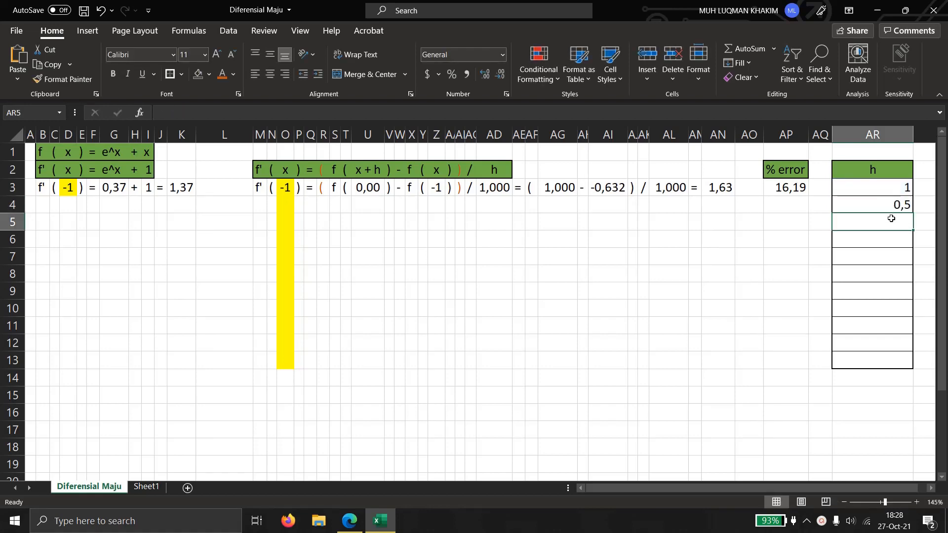
{"action": "left_click", "coordinate": [886, 206]}
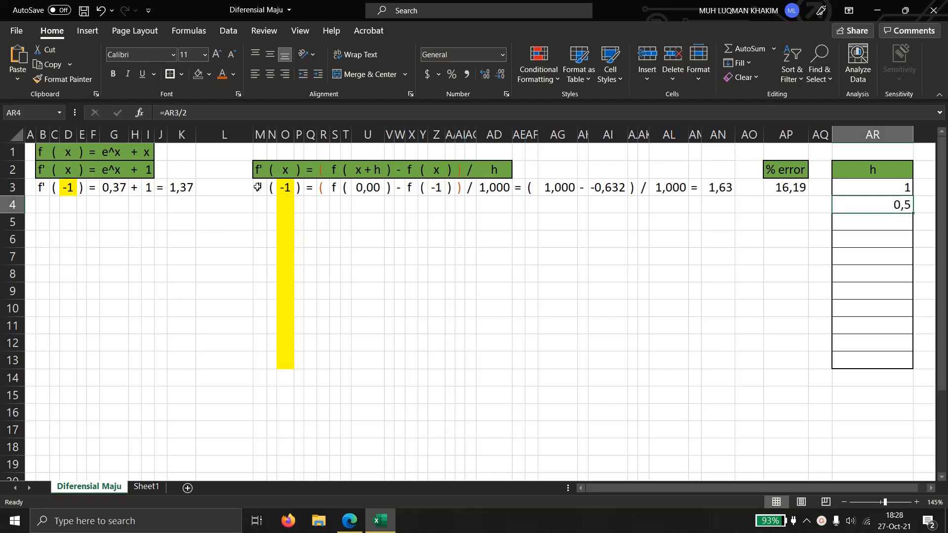
Examine row 3's forward-difference calculation, its % error formula and the exact derivative calculation in B3:K3.
{"action": "left_click_drag", "start_coordinate": [257, 187], "coordinate": [709, 188]}
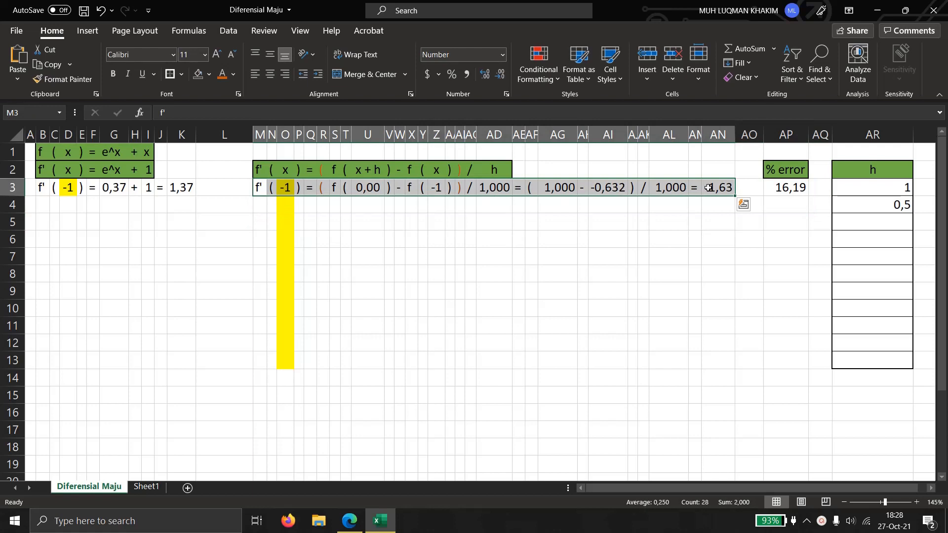
{"action": "left_click", "coordinate": [709, 188]}
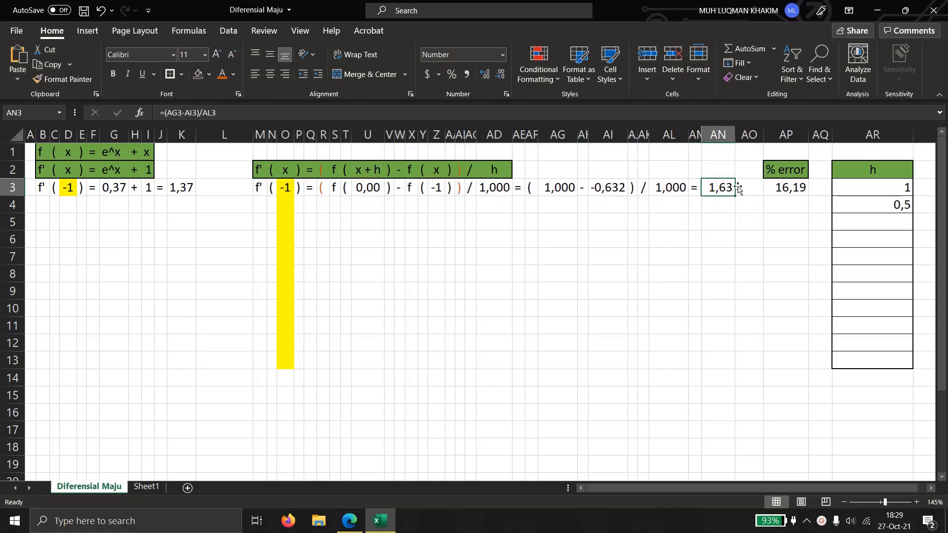
{"action": "left_click", "coordinate": [791, 186]}
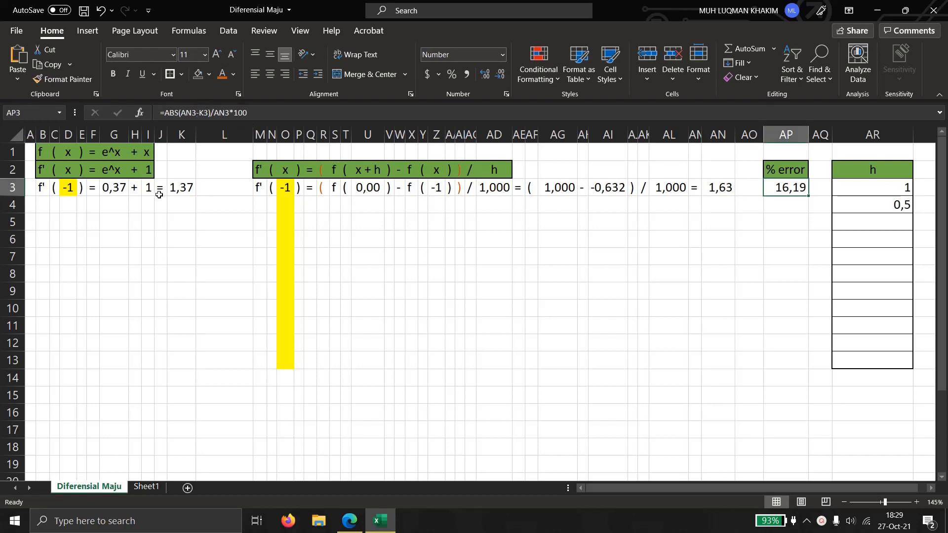
{"action": "left_click", "coordinate": [116, 185]}
{"action": "left_click", "coordinate": [41, 190]}
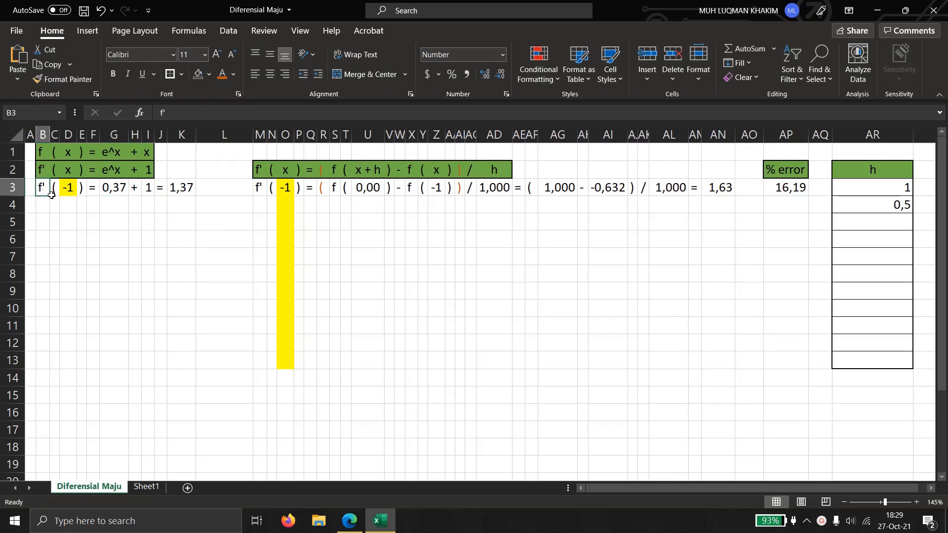
{"action": "left_click_drag", "start_coordinate": [51, 194], "coordinate": [187, 187]}
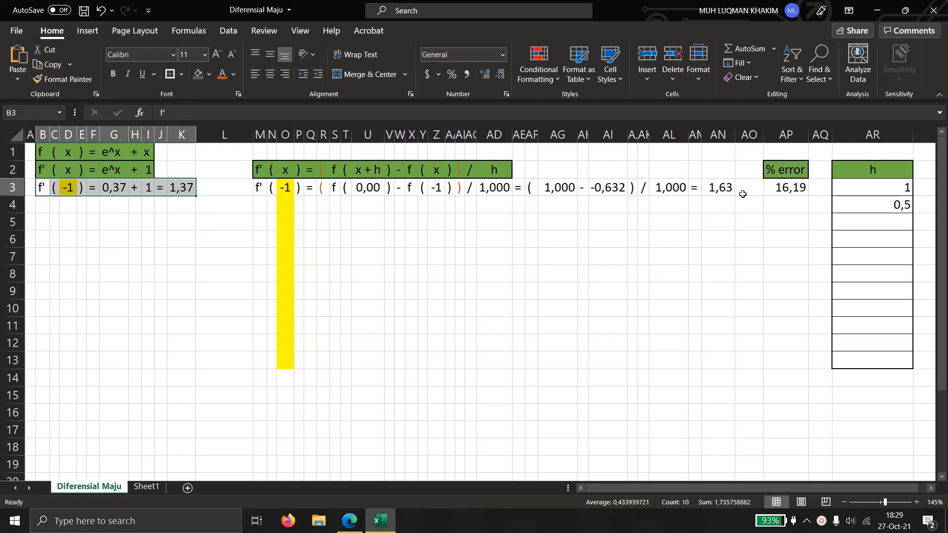
{"action": "left_click", "coordinate": [720, 188]}
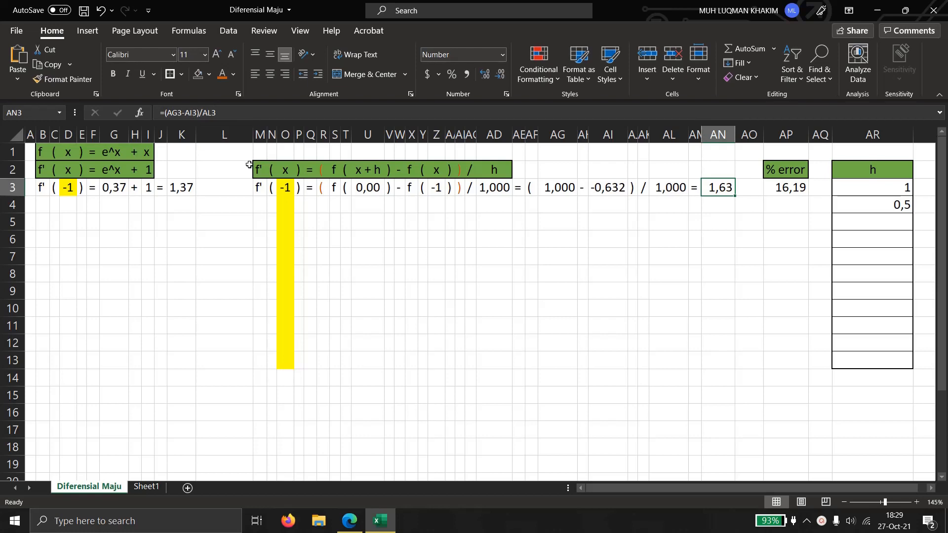
{"action": "left_click", "coordinate": [713, 226]}
Make the exact derivative reference absolute in the AP3 % error formula, giving =ABS(AN3-$K$3)/AN3*100.
{"action": "left_click", "coordinate": [794, 188]}
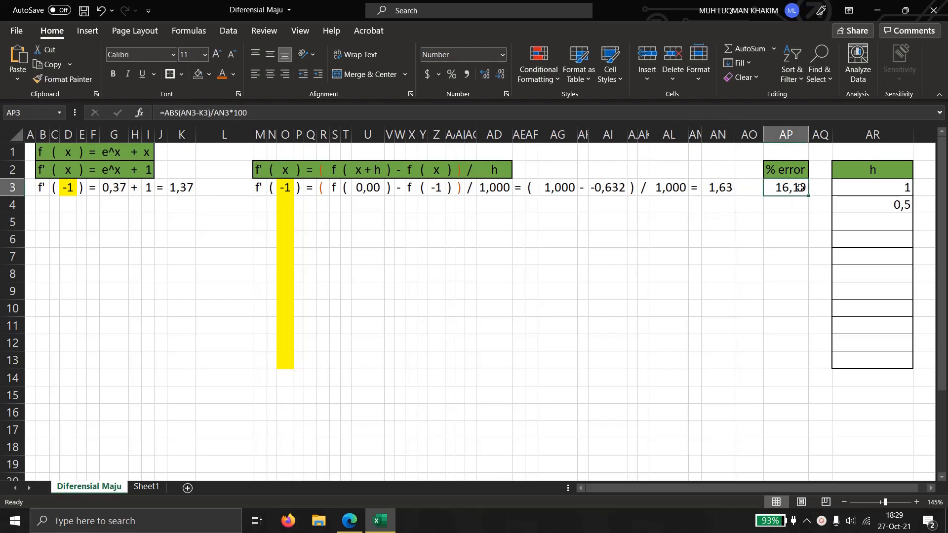
{"action": "left_click", "coordinate": [207, 113]}
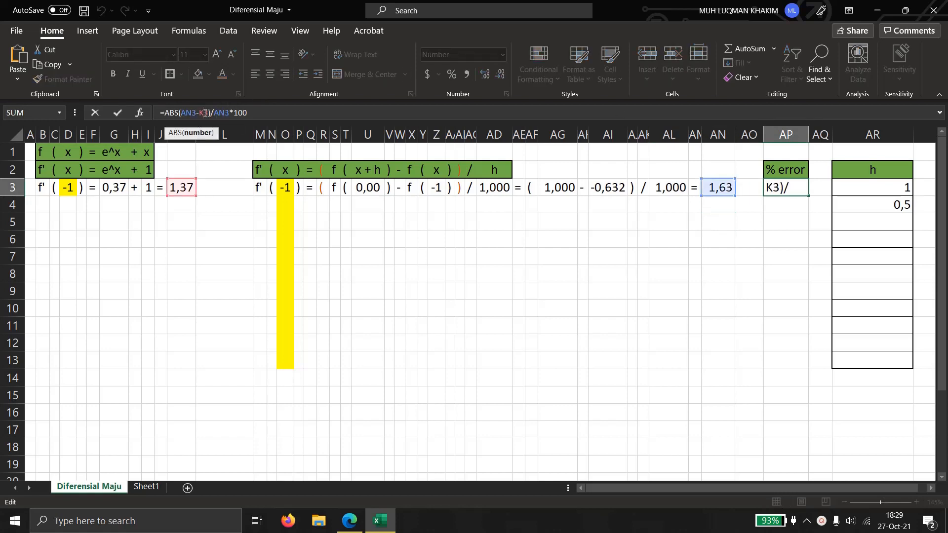
{"action": "key", "text": "fn+Escape"}
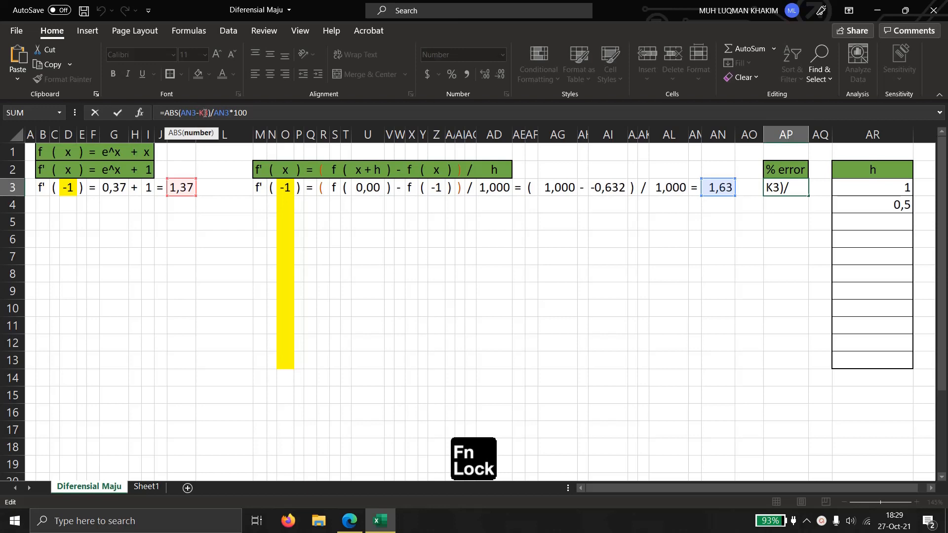
{"action": "key", "text": "F4"}
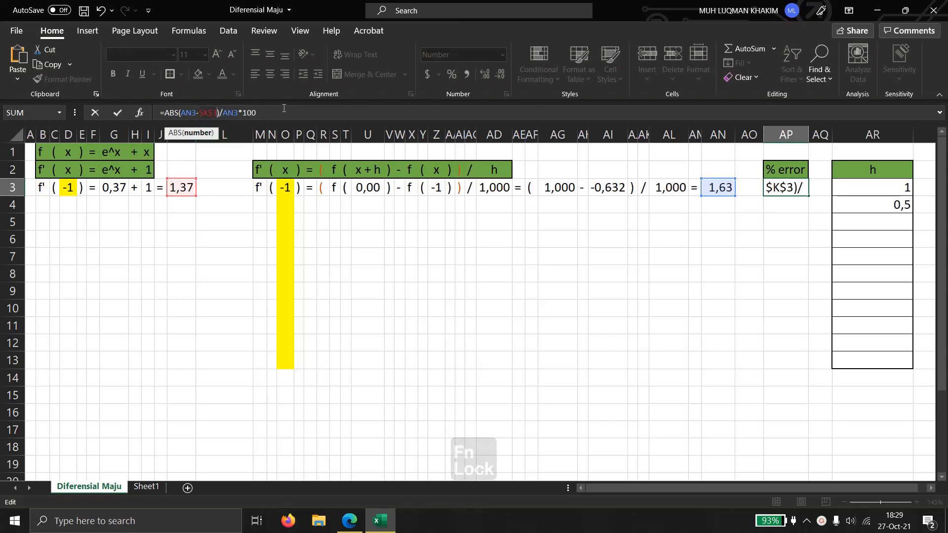
{"action": "left_click", "coordinate": [283, 108]}
{"action": "key", "text": "Return"}
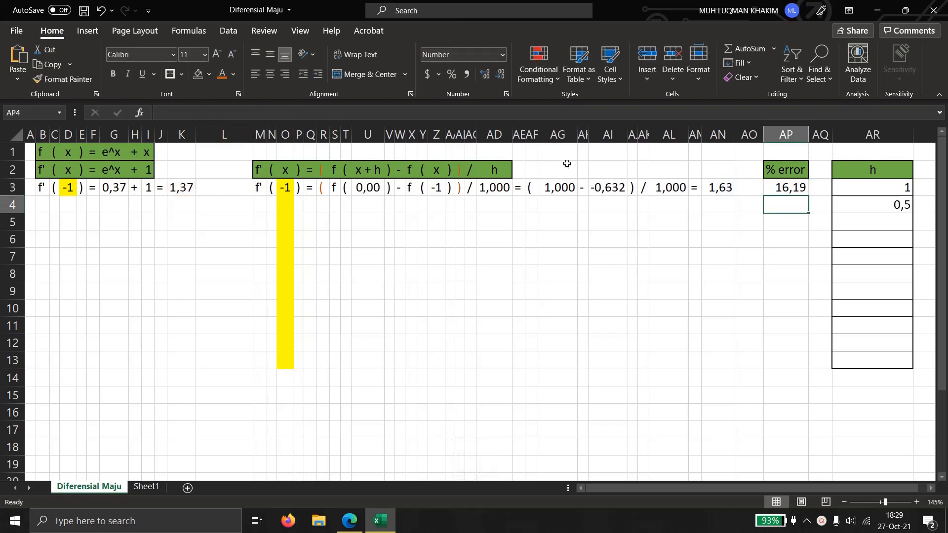
Examine the row 3 formulas of the forward-difference calculation from the result in AN3 back to the x reference in O3.
{"action": "left_click", "coordinate": [779, 184]}
{"action": "left_click", "coordinate": [725, 185]}
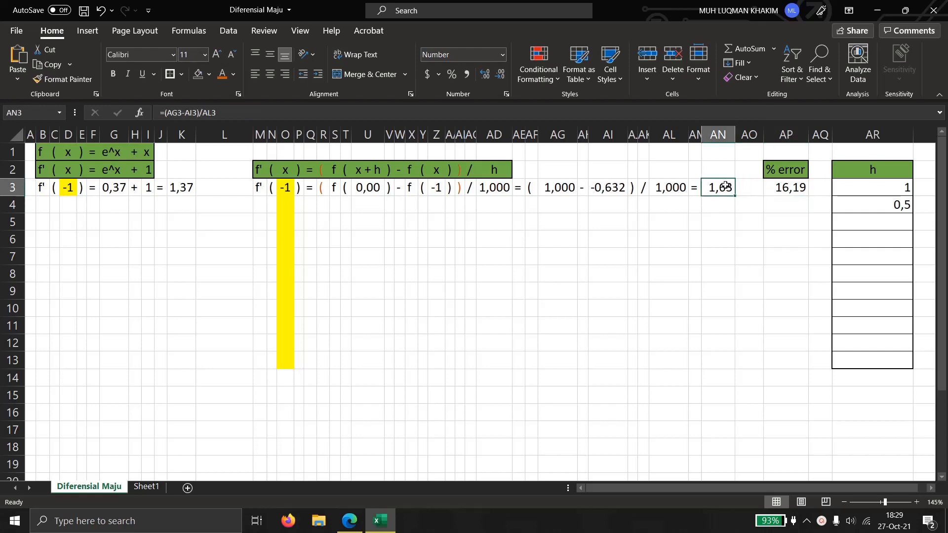
{"action": "key", "text": "Left"}
{"action": "key", "text": "Left"}
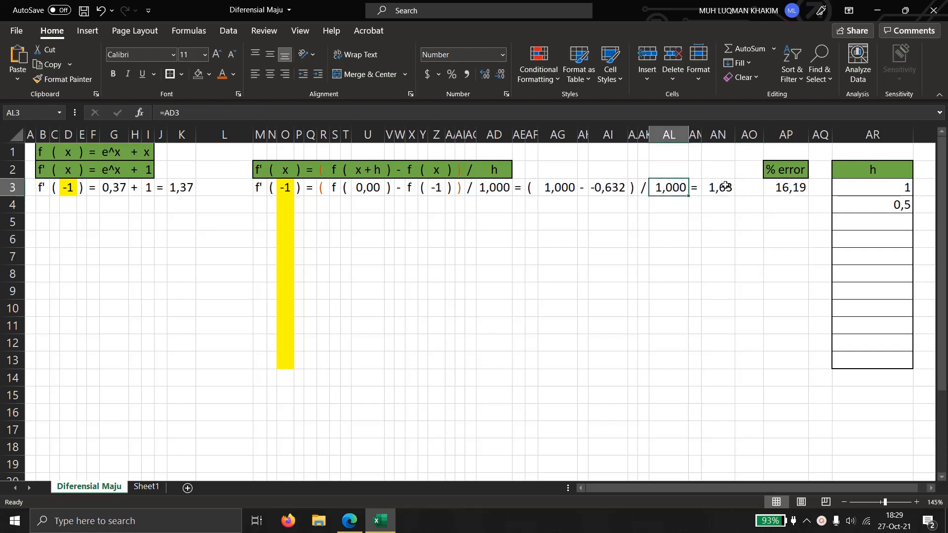
{"action": "key", "text": "Left"}
{"action": "key", "text": "Left"}
{"action": "key", "text": "Left"}
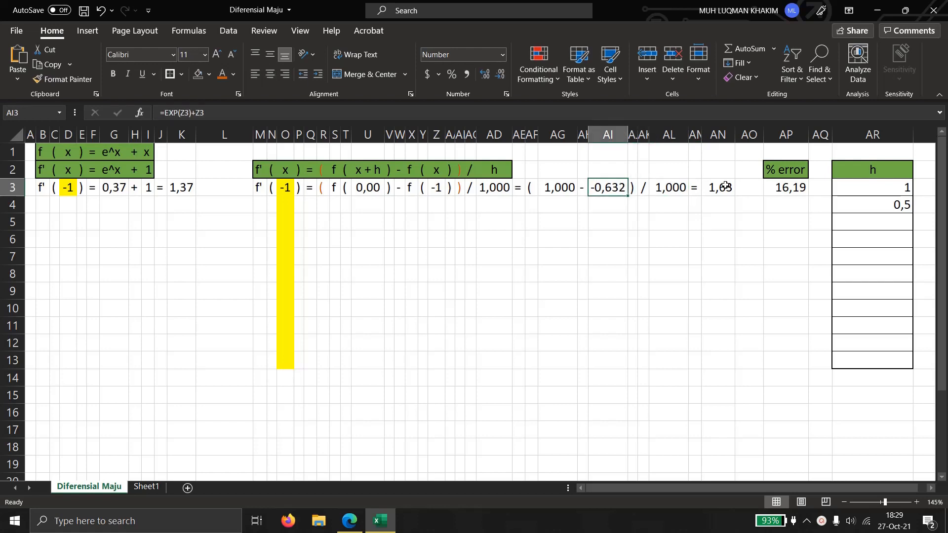
{"action": "key", "text": "Left"}
{"action": "key", "text": "Left"}
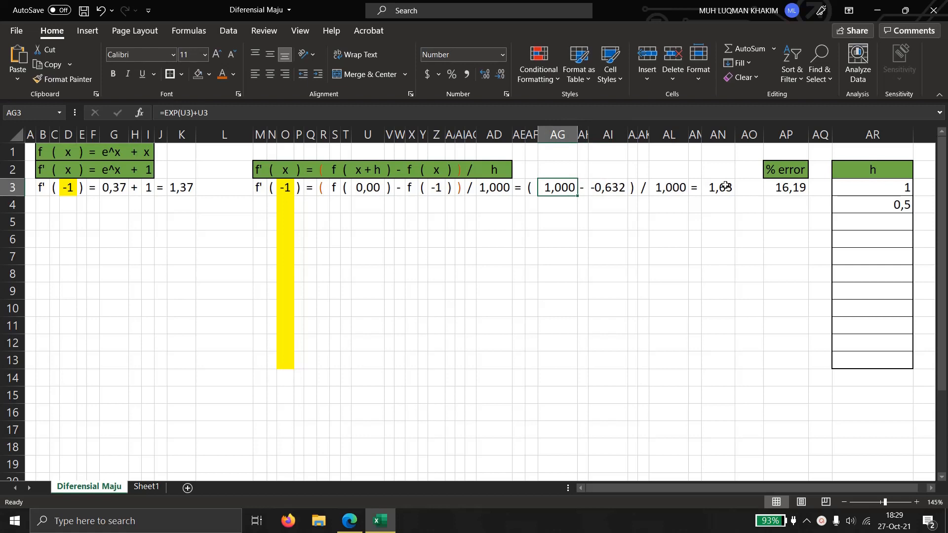
{"action": "key", "text": "Left"}
{"action": "key", "text": "Left"}
{"action": "key", "text": "Left"}
{"action": "key", "text": "Left"}
{"action": "key", "text": "Left"}
{"action": "key", "text": "Left"}
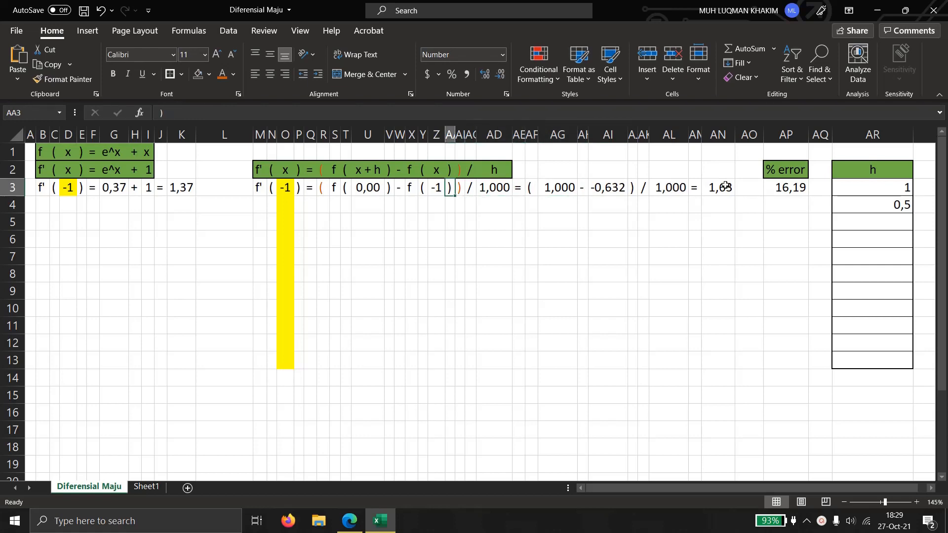
{"action": "key", "text": "Left"}
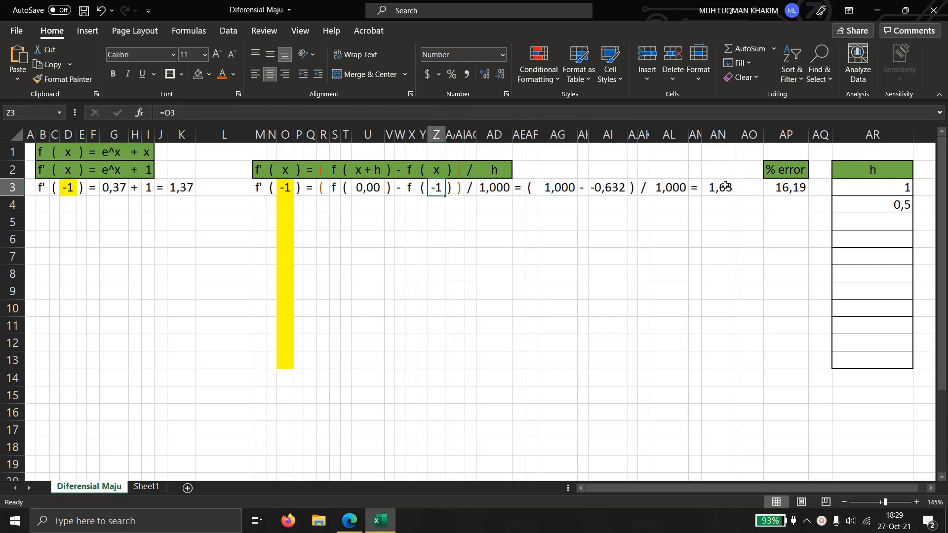
{"action": "key", "text": "Left"}
{"action": "key", "text": "Left"}
{"action": "key", "text": "Left"}
{"action": "key", "text": "Left"}
{"action": "key", "text": "Left"}
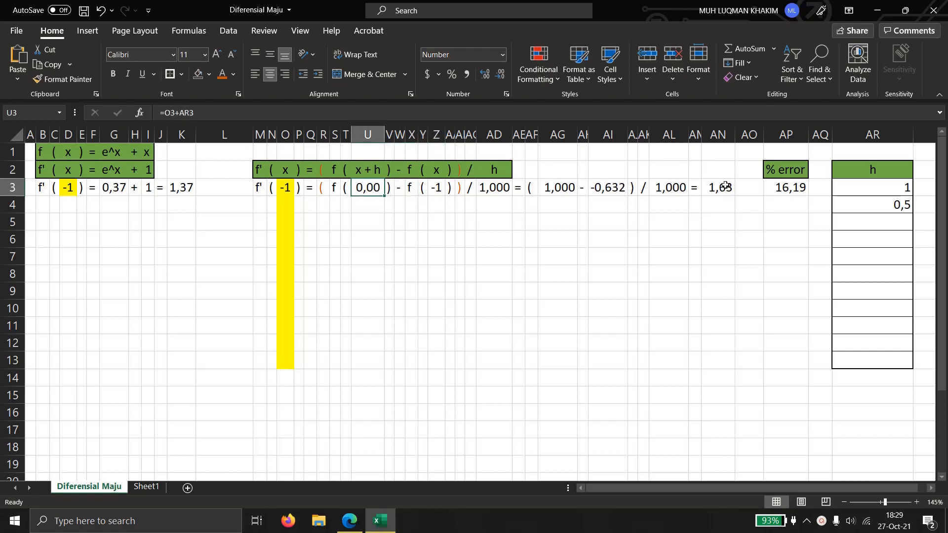
{"action": "key", "text": "Left"}
{"action": "key", "text": "Left"}
{"action": "key", "text": "Left"}
{"action": "key", "text": "Left"}
{"action": "key", "text": "Left"}
{"action": "key", "text": "Left"}
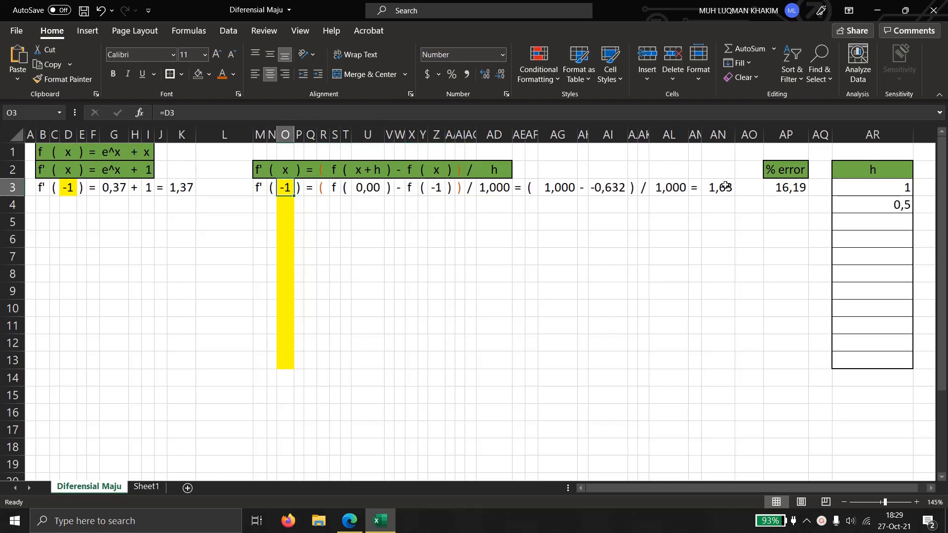
{"action": "left_click", "coordinate": [660, 223]}
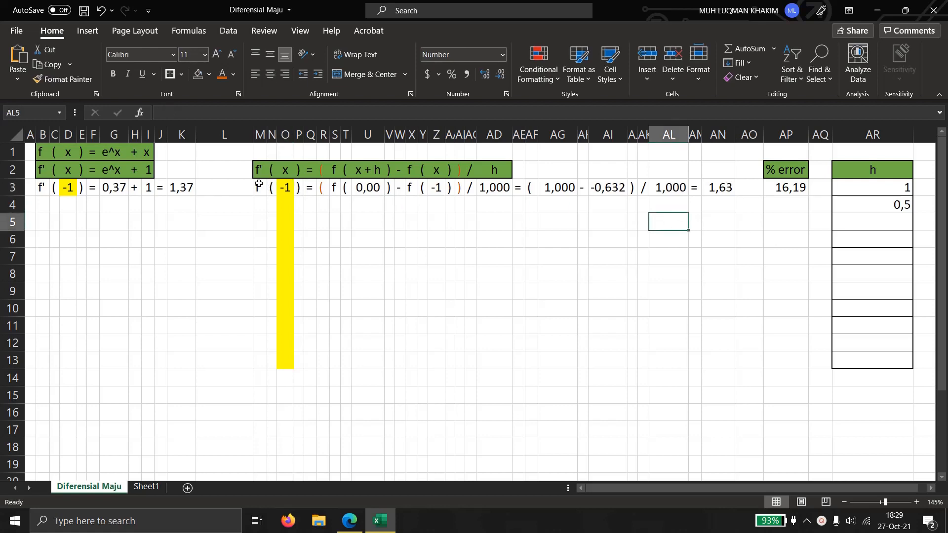
Try to fill the forward-difference row M3:AP3 down into row 4, check the x references in column O, and undo the fill.
{"action": "left_click_drag", "start_coordinate": [255, 183], "coordinate": [804, 190]}
{"action": "left_click_drag", "start_coordinate": [808, 196], "coordinate": [808, 208]}
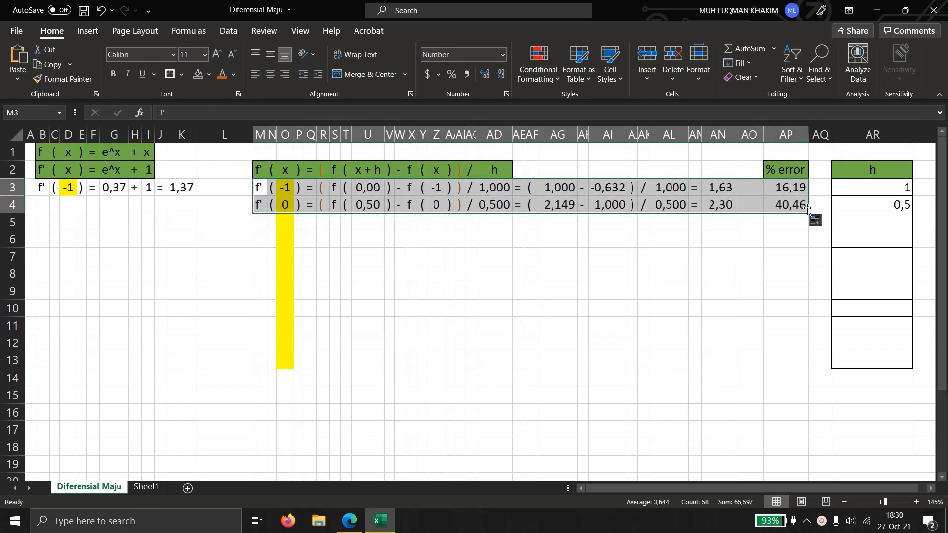
{"action": "left_click", "coordinate": [770, 239]}
{"action": "left_click", "coordinate": [289, 192]}
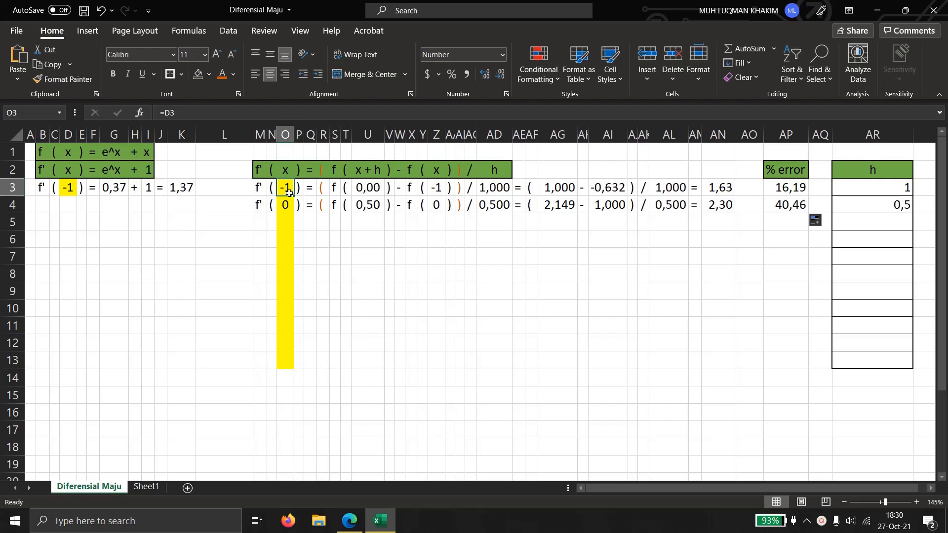
{"action": "key", "text": "Down"}
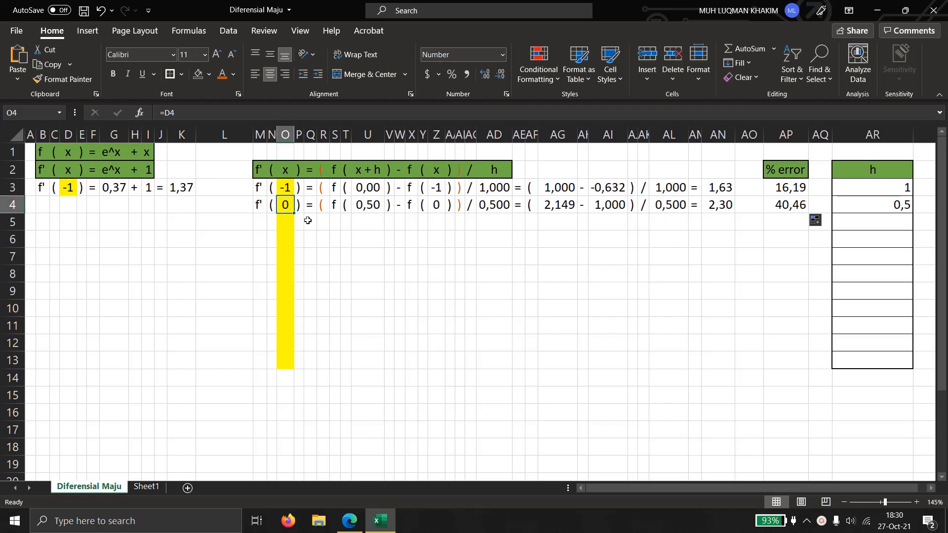
{"action": "key", "text": "ctrl+z"}
{"action": "left_click", "coordinate": [346, 226]}
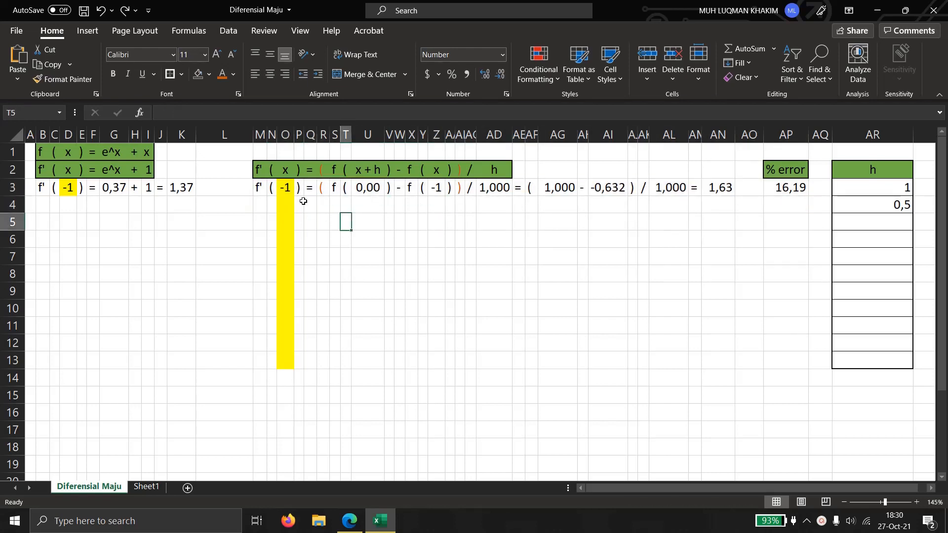
Make the x reference in O3 absolute, giving =$D$3.
{"action": "left_click", "coordinate": [284, 183]}
{"action": "left_click", "coordinate": [170, 112]}
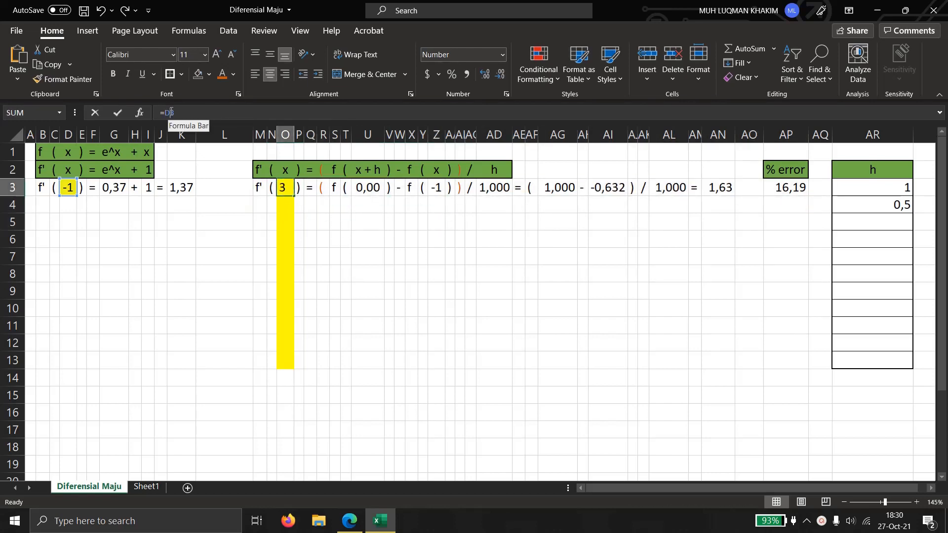
{"action": "key", "text": "F4"}
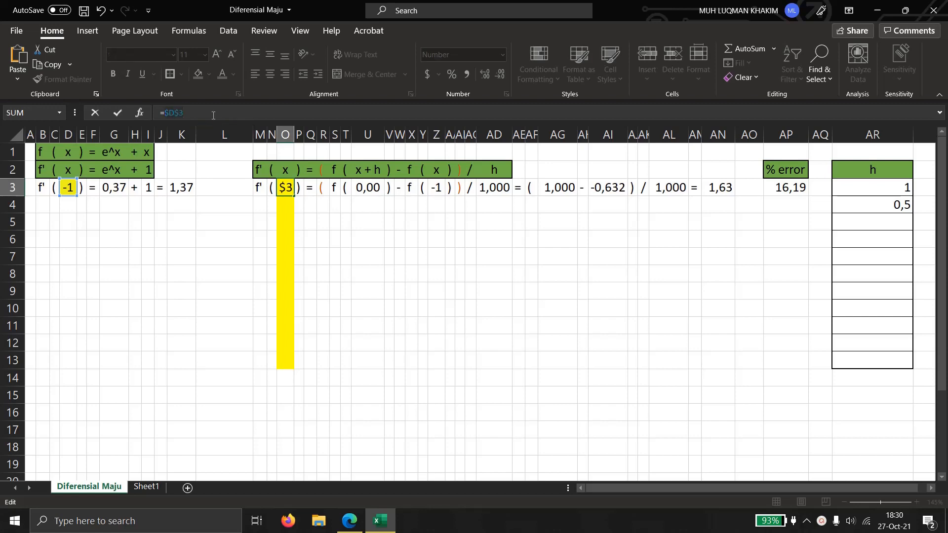
{"action": "key", "text": "Return"}
Fill the forward-difference calculation and % error in M3:AP3 down into row 4.
{"action": "left_click_drag", "start_coordinate": [260, 187], "coordinate": [808, 212]}
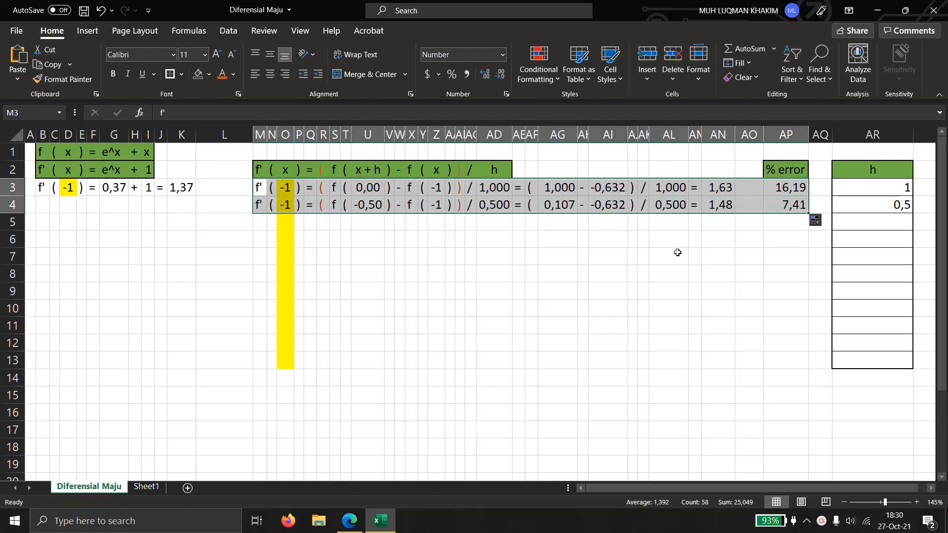
{"action": "left_click", "coordinate": [678, 252]}
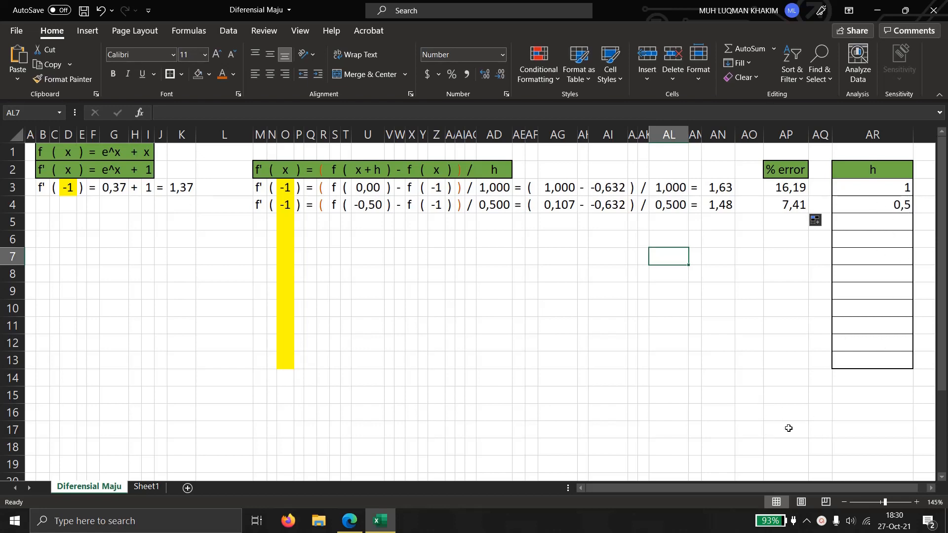
{"action": "left_click", "coordinate": [821, 521]}
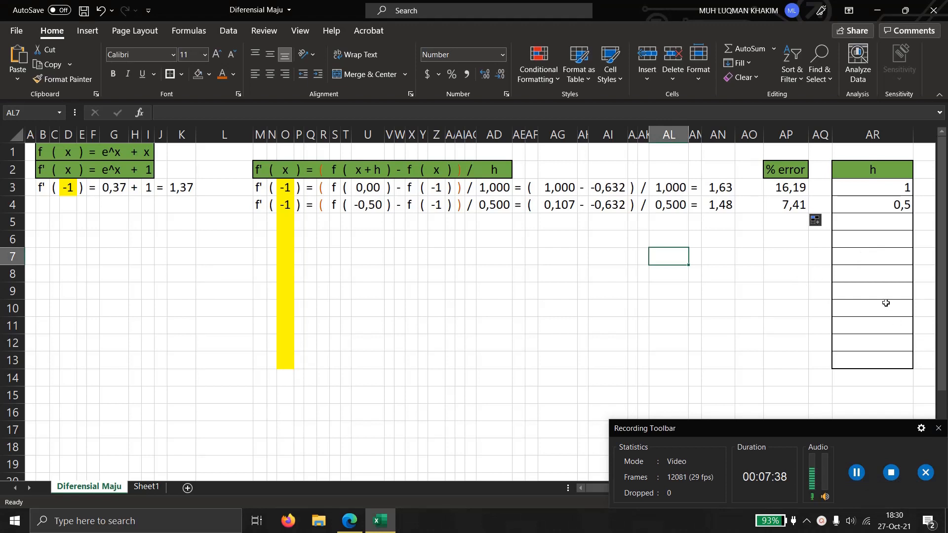
{"action": "left_click", "coordinate": [870, 259]}
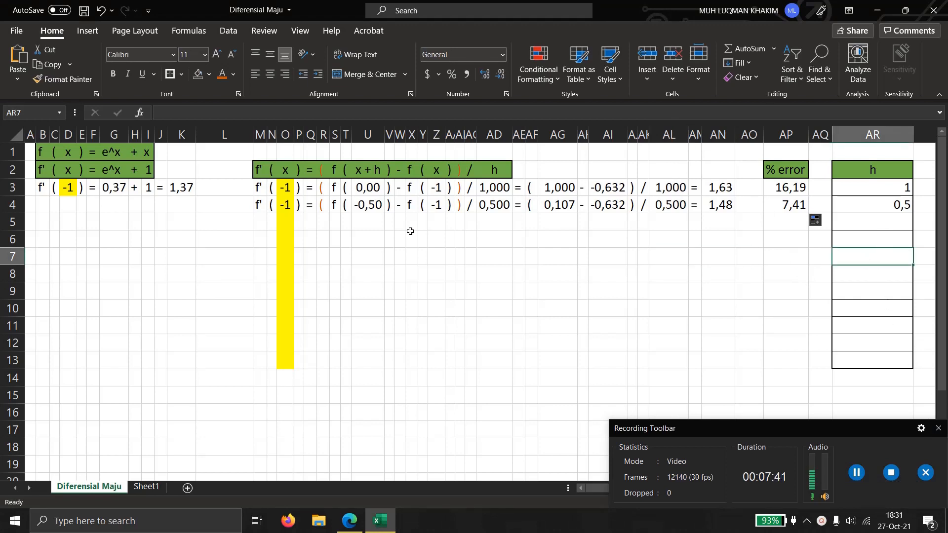
Fill row 4 from M4 to AR4, including the h column, down into row 5.
{"action": "left_click_drag", "start_coordinate": [257, 205], "coordinate": [911, 229]}
{"action": "left_click", "coordinate": [940, 428]}
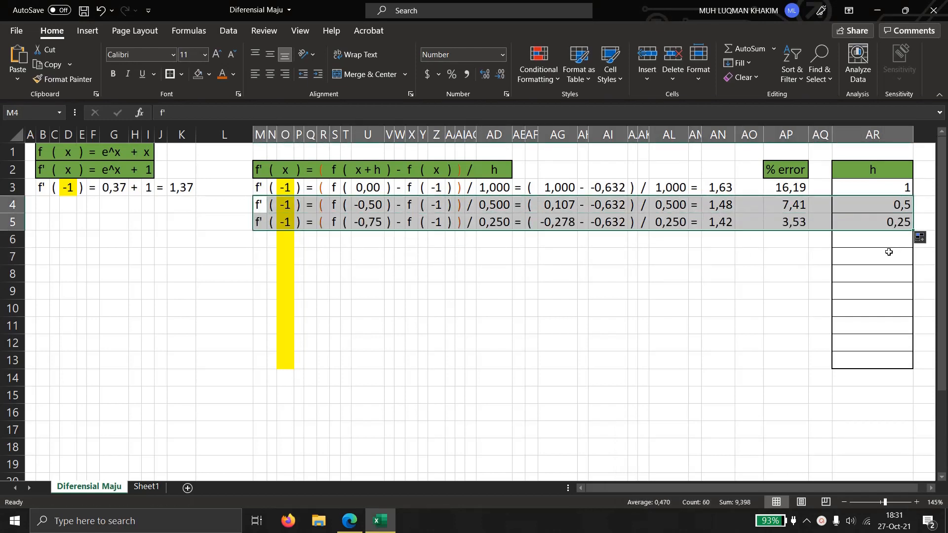
{"action": "left_click", "coordinate": [880, 223]}
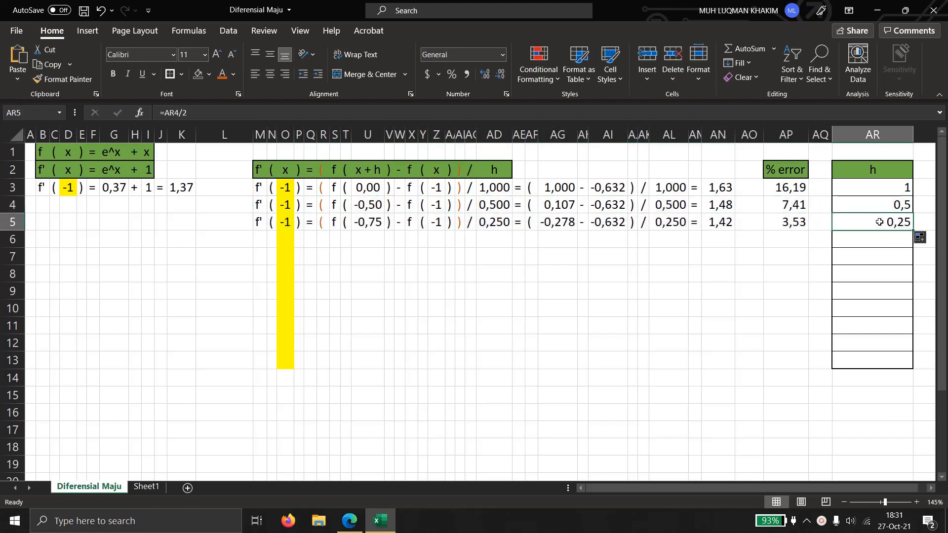
{"action": "left_click", "coordinate": [723, 224]}
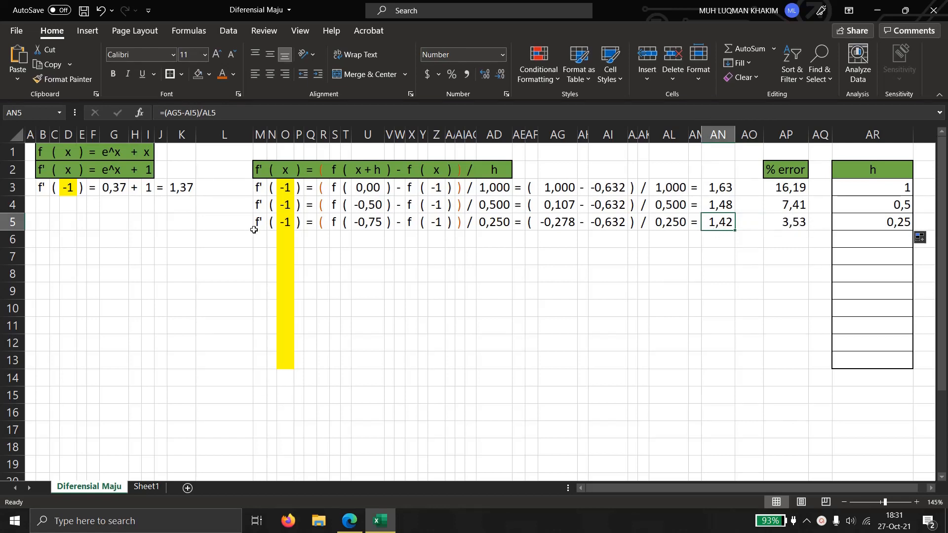
Fill M5:AR5 down into row 6 and check the % error and derivative formulas in AP6 and AN6.
{"action": "left_click_drag", "start_coordinate": [255, 224], "coordinate": [582, 232]}
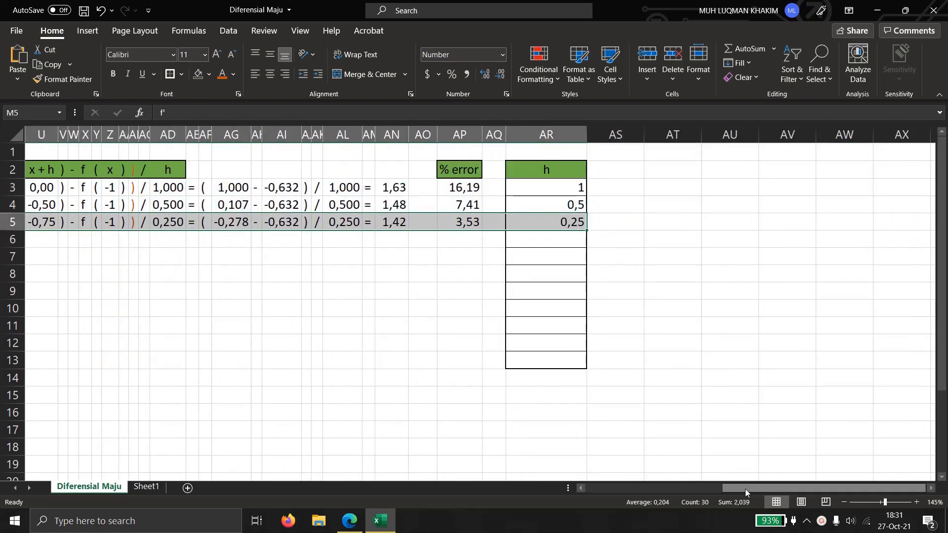
{"action": "left_click_drag", "start_coordinate": [745, 489], "coordinate": [545, 467]}
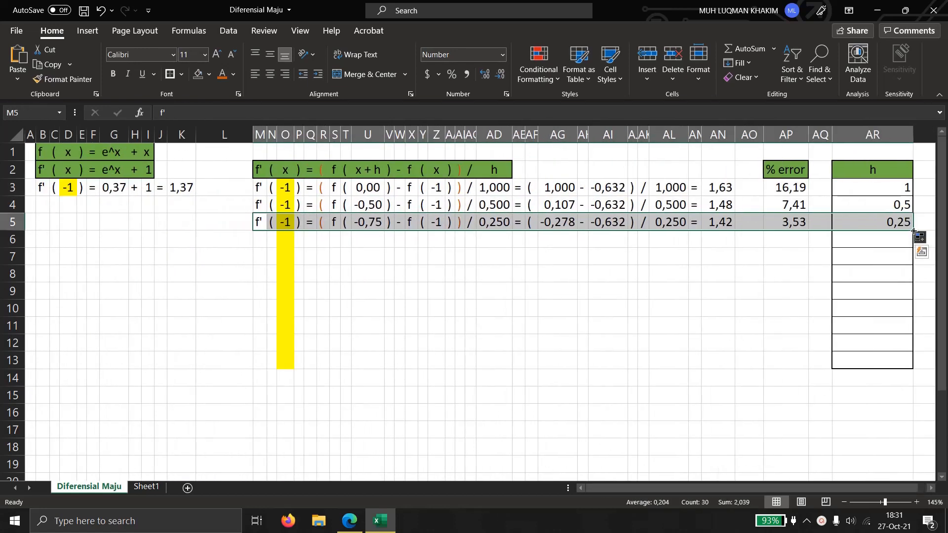
{"action": "left_click_drag", "start_coordinate": [913, 234], "coordinate": [913, 250]}
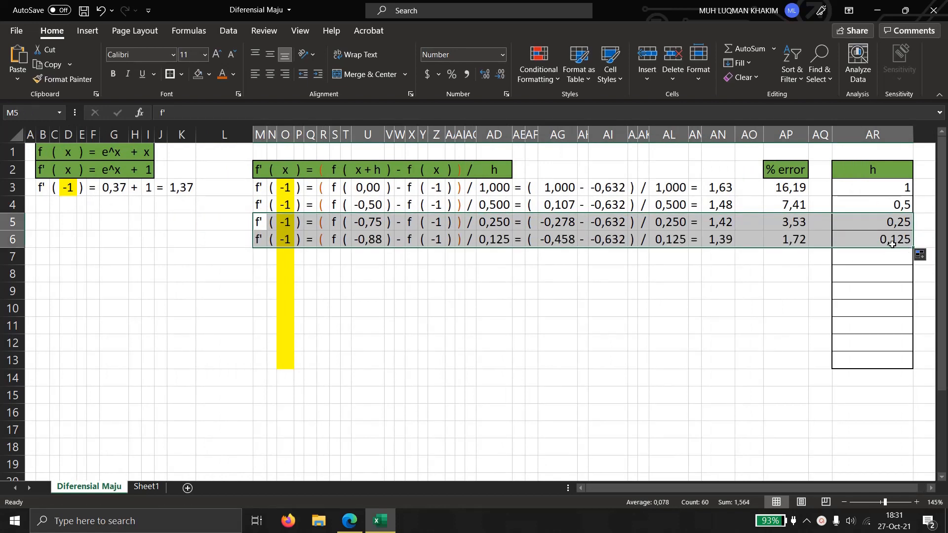
{"action": "left_click", "coordinate": [838, 245]}
{"action": "left_click", "coordinate": [781, 241]}
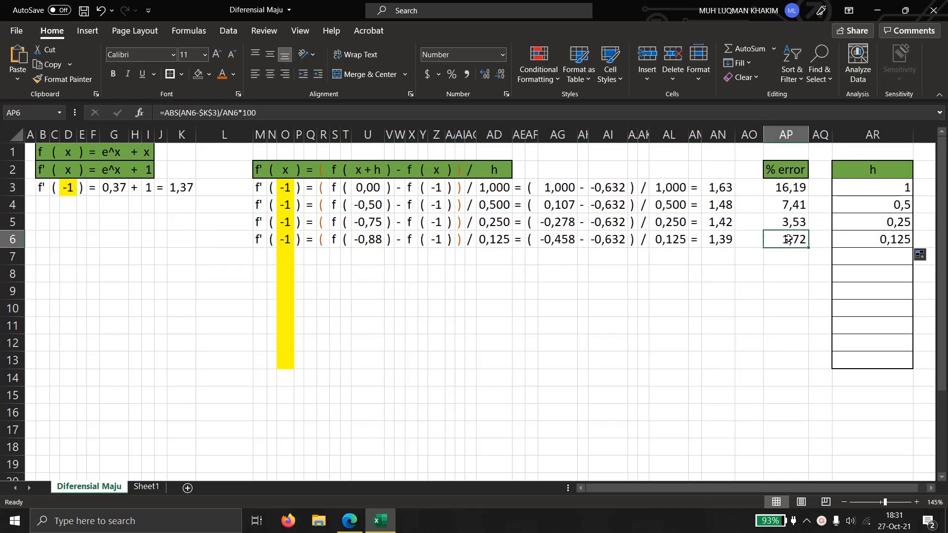
{"action": "left_click", "coordinate": [730, 244]}
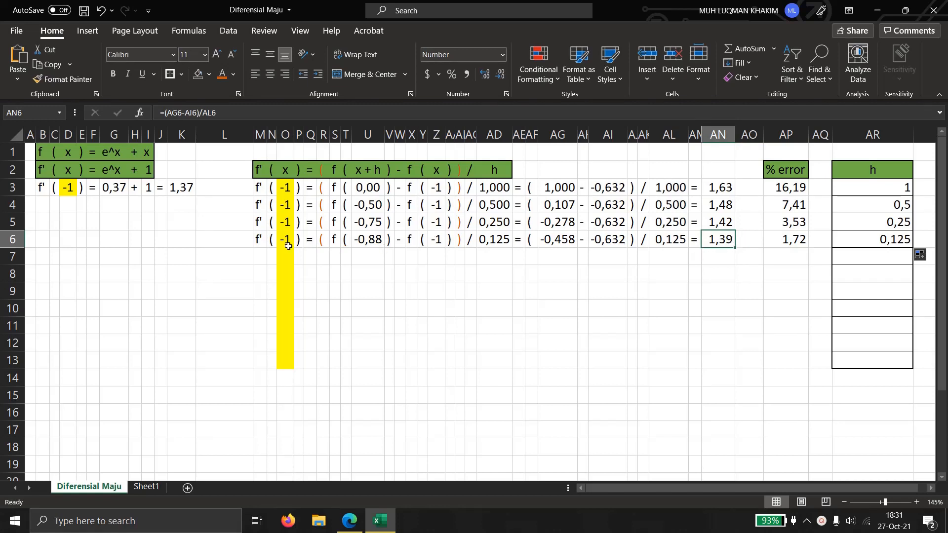
Fill M6:AR6 down into row 7 to add the next halved step size.
{"action": "left_click_drag", "start_coordinate": [254, 241], "coordinate": [913, 266]}
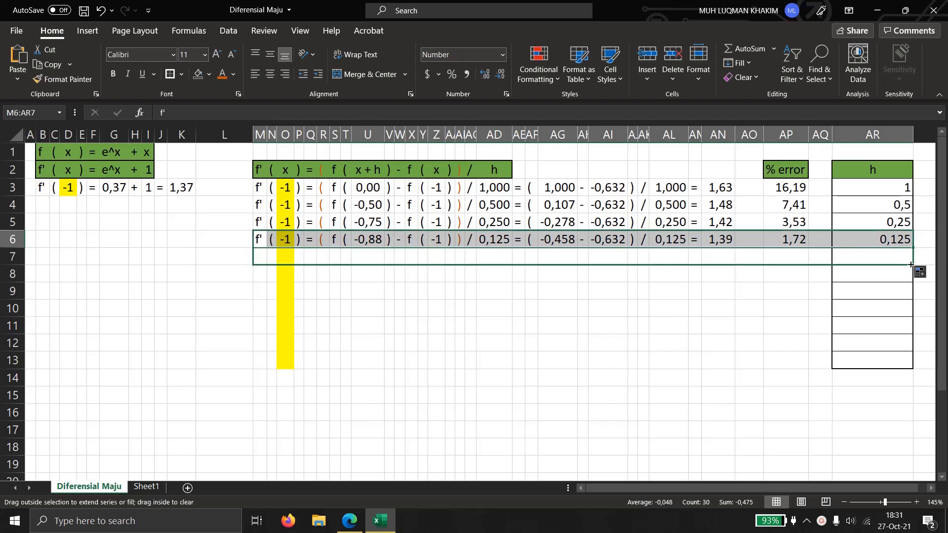
{"action": "left_click", "coordinate": [852, 285]}
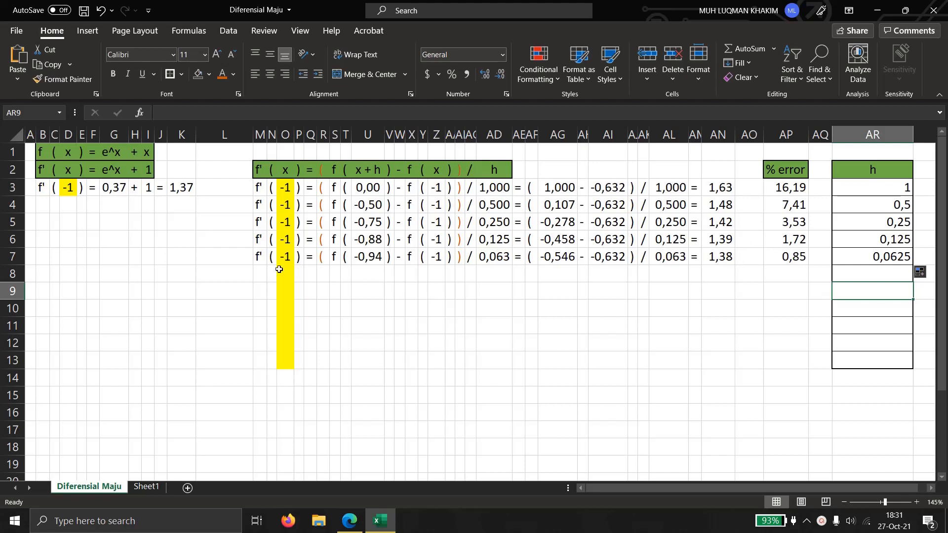
{"action": "left_click", "coordinate": [574, 285]}
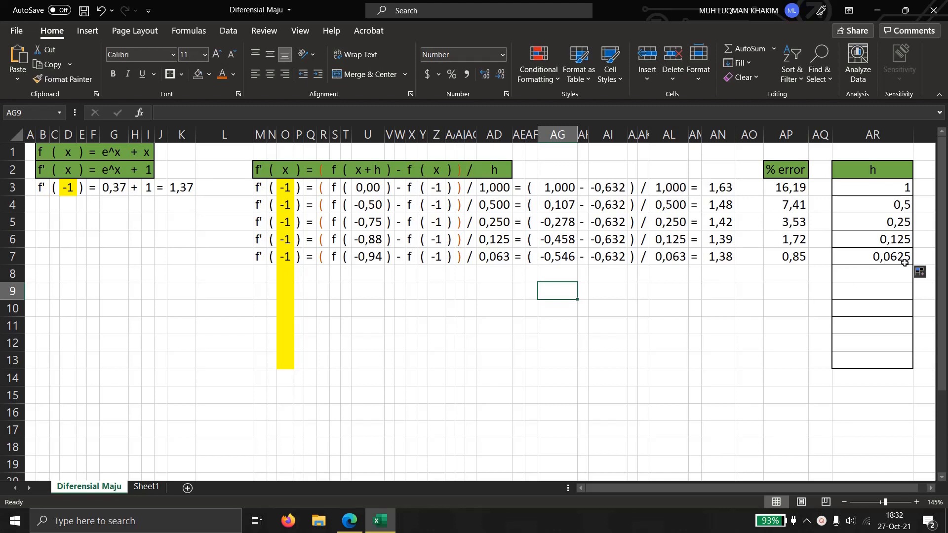
{"action": "left_click", "coordinate": [823, 274]}
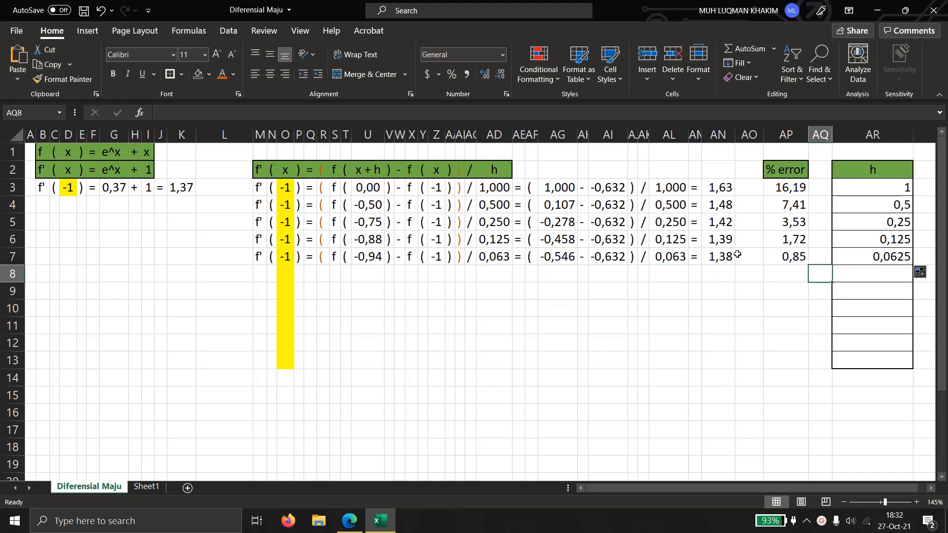
Fill M7:AR7 down through row 13 to complete the table, and check the last row's % error and h formulas.
{"action": "left_click", "coordinate": [258, 258]}
{"action": "left_click_drag", "start_coordinate": [285, 259], "coordinate": [896, 366]}
{"action": "left_click", "coordinate": [762, 401]}
{"action": "left_click", "coordinate": [753, 366]}
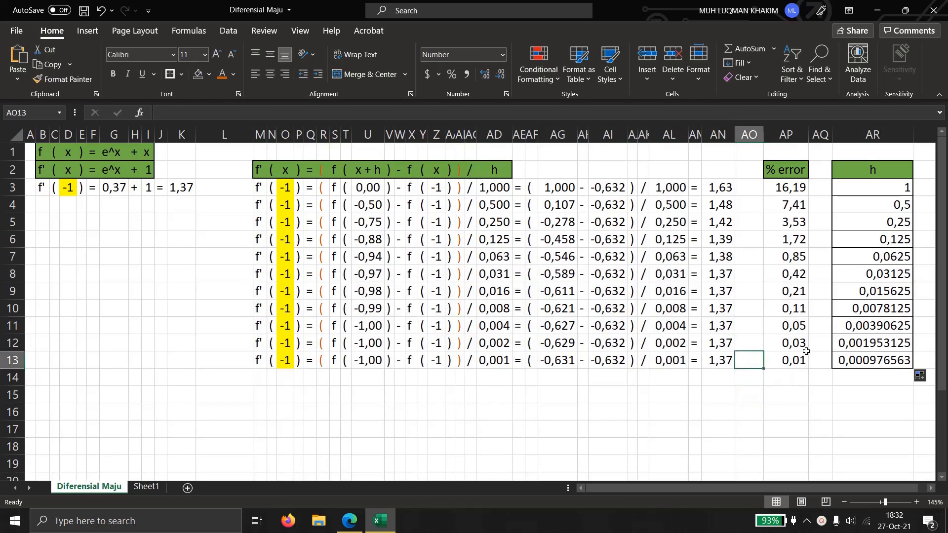
{"action": "left_click", "coordinate": [794, 363]}
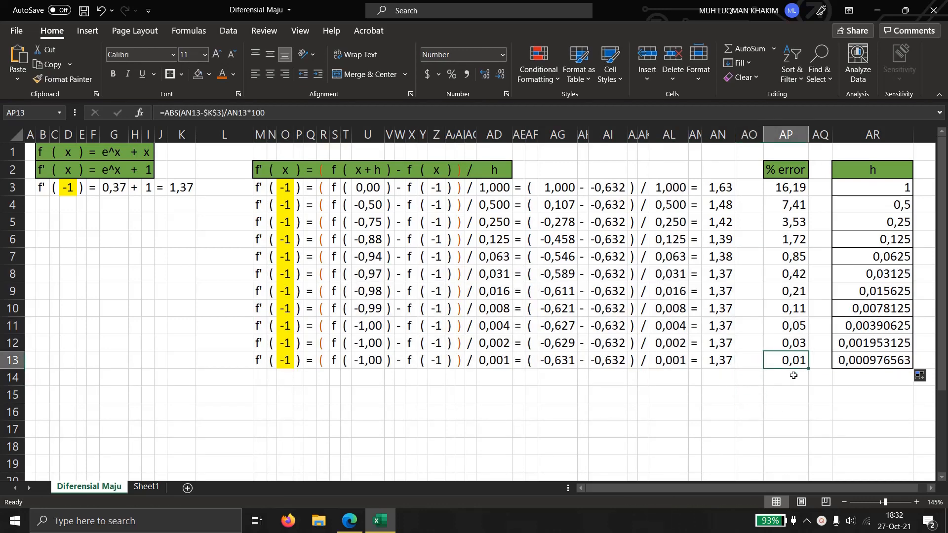
{"action": "left_click", "coordinate": [839, 361]}
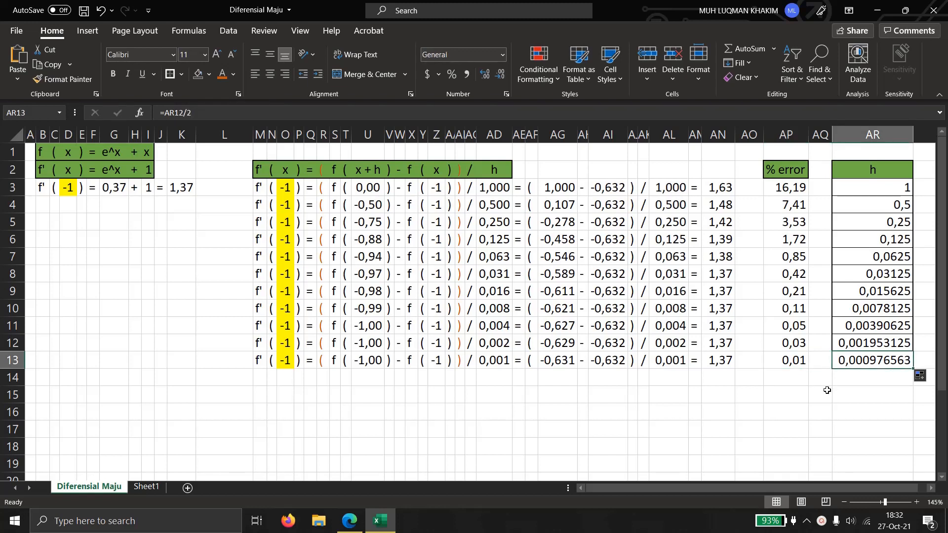
{"action": "left_click", "coordinate": [760, 378]}
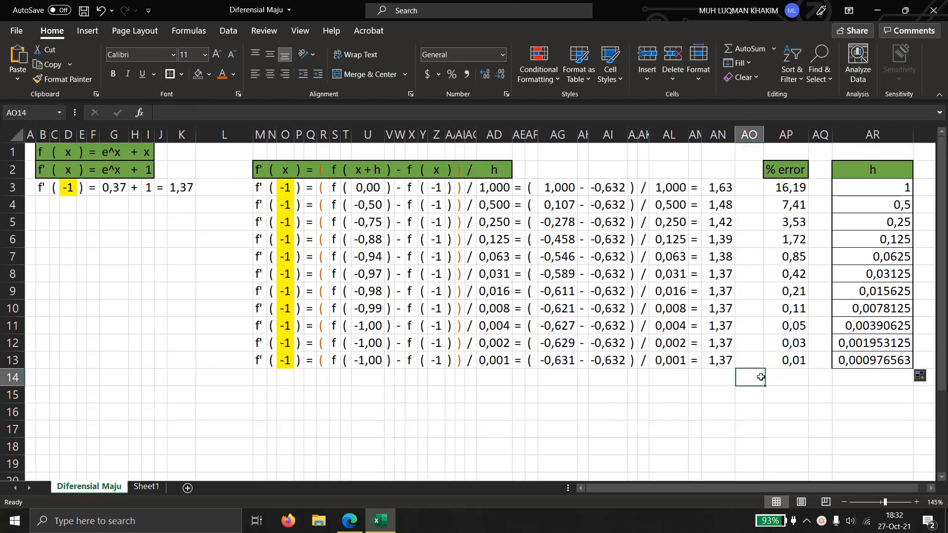
Compare the derivative approximations in column AN with their % error values in column AP for rows 8, 9 and 13.
{"action": "left_click", "coordinate": [725, 361]}
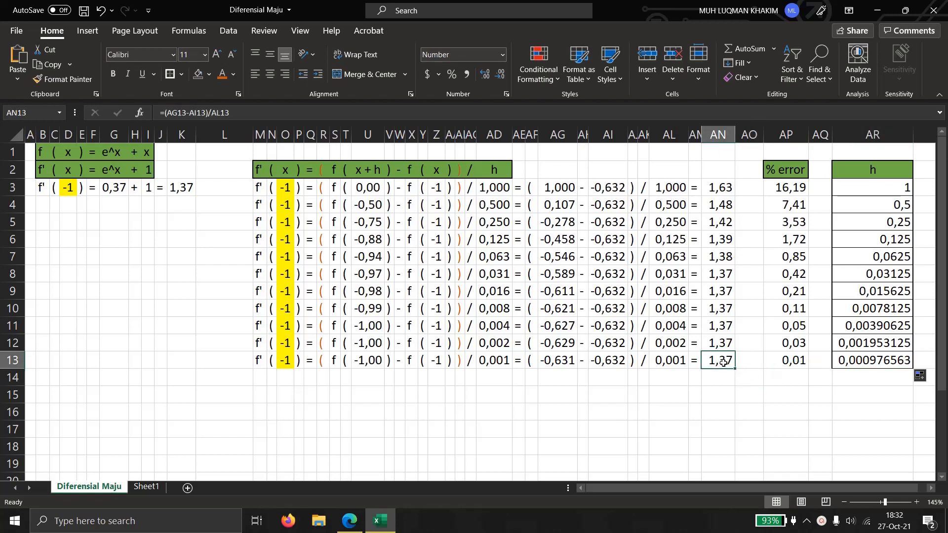
{"action": "left_click", "coordinate": [791, 360]}
{"action": "left_click", "coordinate": [731, 286]}
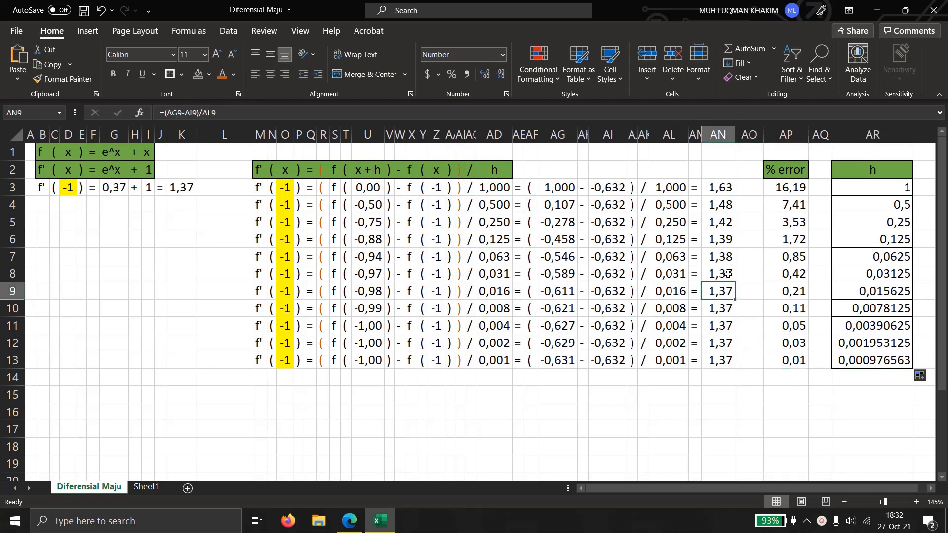
{"action": "left_click", "coordinate": [728, 275]}
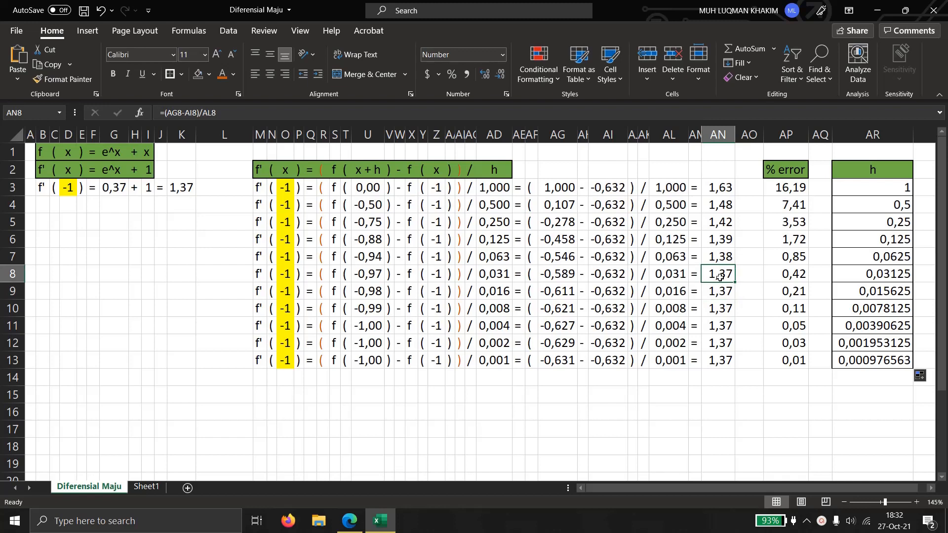
{"action": "left_click", "coordinate": [803, 276]}
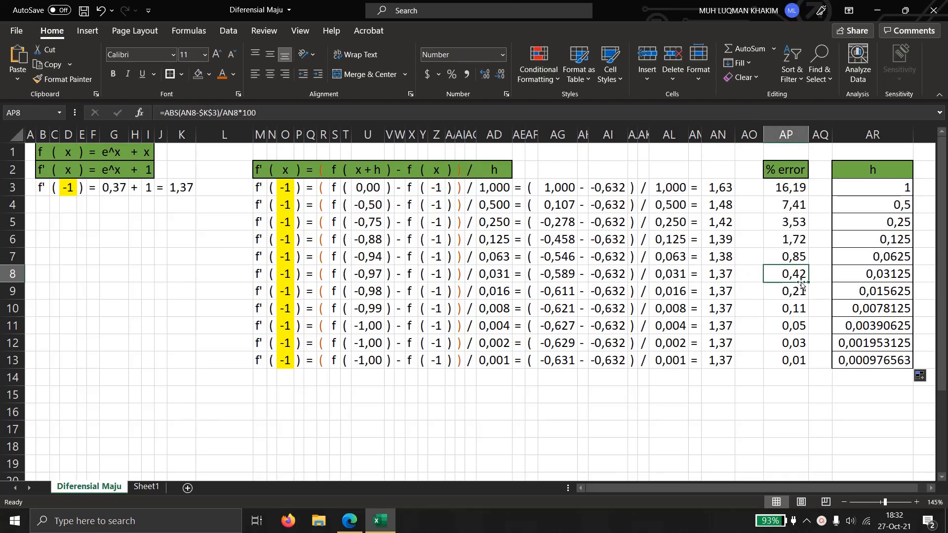
{"action": "left_click", "coordinate": [804, 360]}
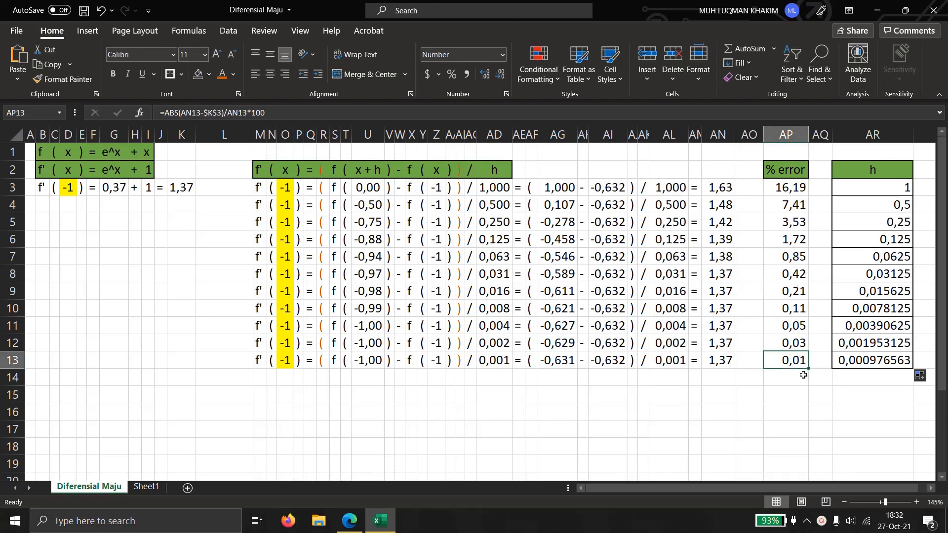
{"action": "left_click", "coordinate": [792, 379]}
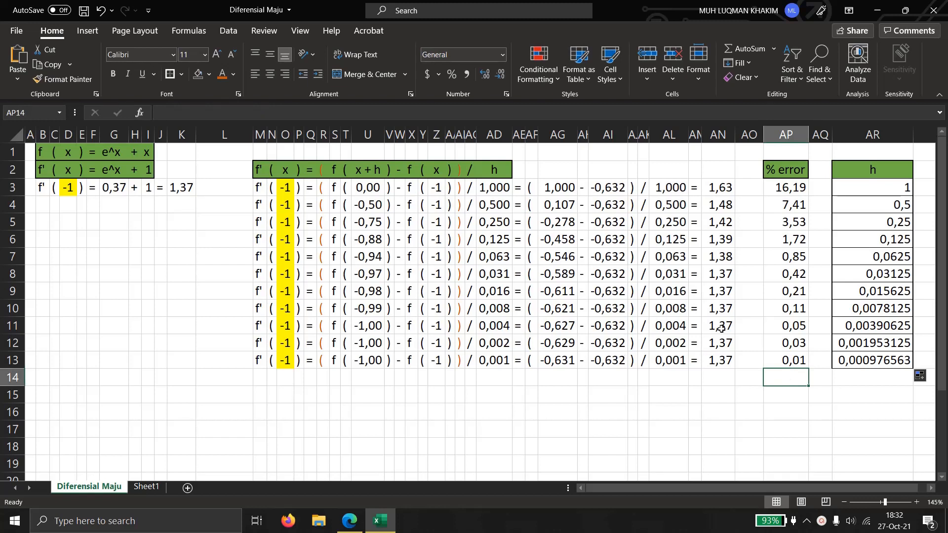
{"action": "left_click", "coordinate": [711, 381]}
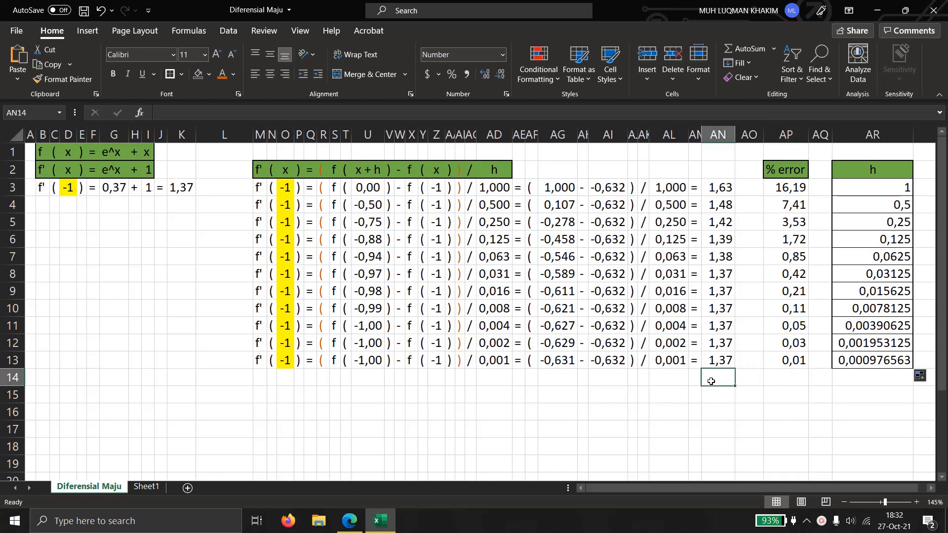